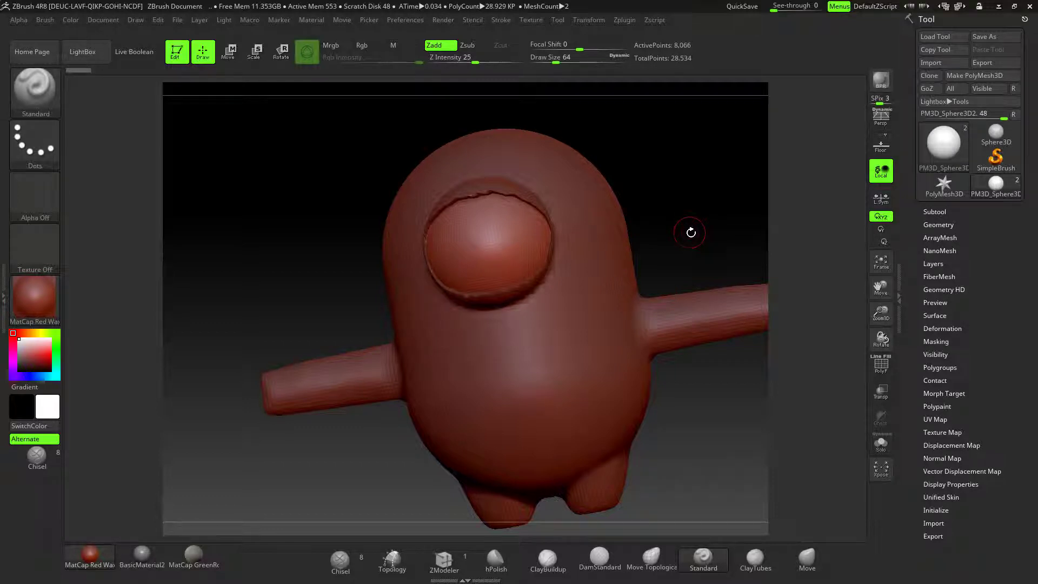
# Step: Make the Minion_00 body the active subtool and view the character from above
pyautogui.moveTo(690, 229)
pyautogui.mouseDown()
pyautogui.moveTo(723, 300)
pyautogui.moveTo(755, 275)
pyautogui.moveTo(683, 243)
pyautogui.mouseUp()
pyautogui.keyDown('alt'); pyautogui.click(443, 399); pyautogui.keyUp('alt')
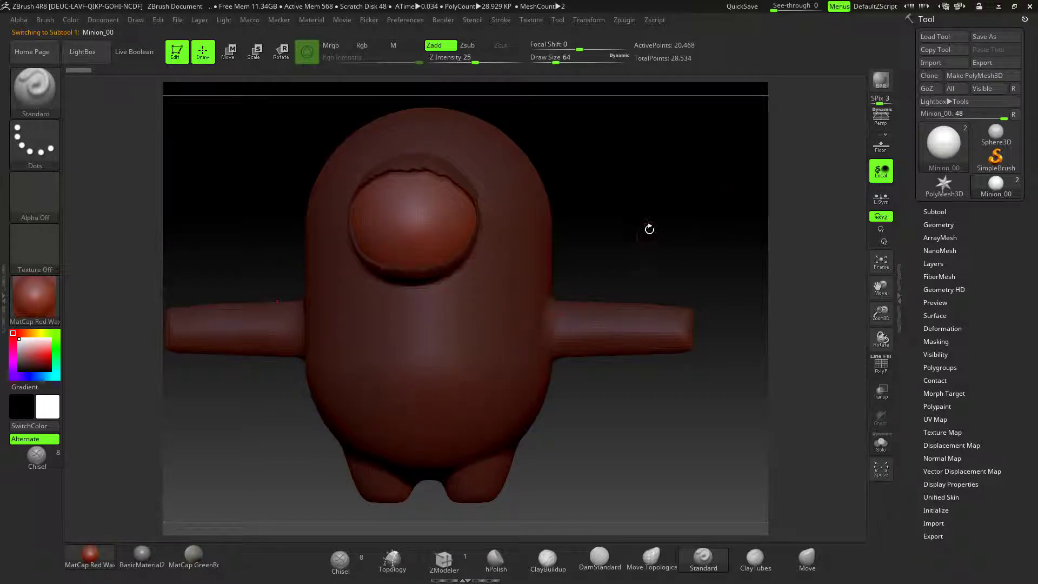
pyautogui.moveTo(655, 184)
pyautogui.keyDown('ctrl'); pyautogui.mouseDown()
pyautogui.moveTo(696, 236)
pyautogui.moveTo(657, 250)
pyautogui.moveTo(633, 227)
pyautogui.moveTo(664, 228)
pyautogui.moveTo(683, 246)
pyautogui.moveTo(655, 247)
pyautogui.moveTo(656, 312)
pyautogui.moveTo(618, 385)
pyautogui.moveTo(674, 378)
pyautogui.moveTo(654, 370)
pyautogui.mouseUp(); pyautogui.keyUp('ctrl')
pyautogui.press('shift')
pyautogui.keyDown('alt'); pyautogui.moveTo(543, 359); pyautogui.dragTo(615, 377); pyautogui.keyUp('alt')
pyautogui.press('shift')
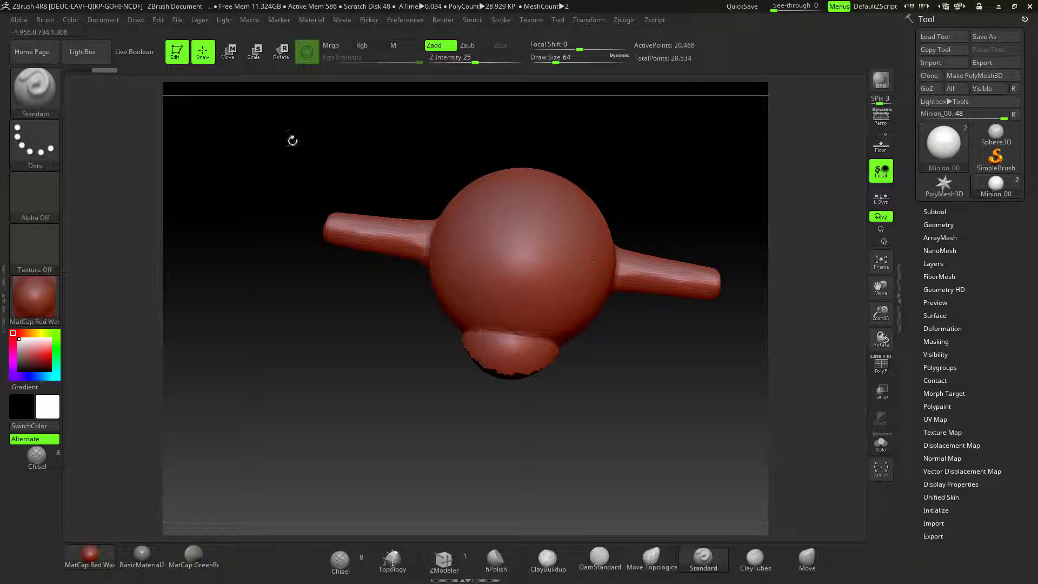
# Step: Try to straighten the body by rotating it about 8.8 degrees in the top view, and undo the rotation
pyautogui.click(281, 52)
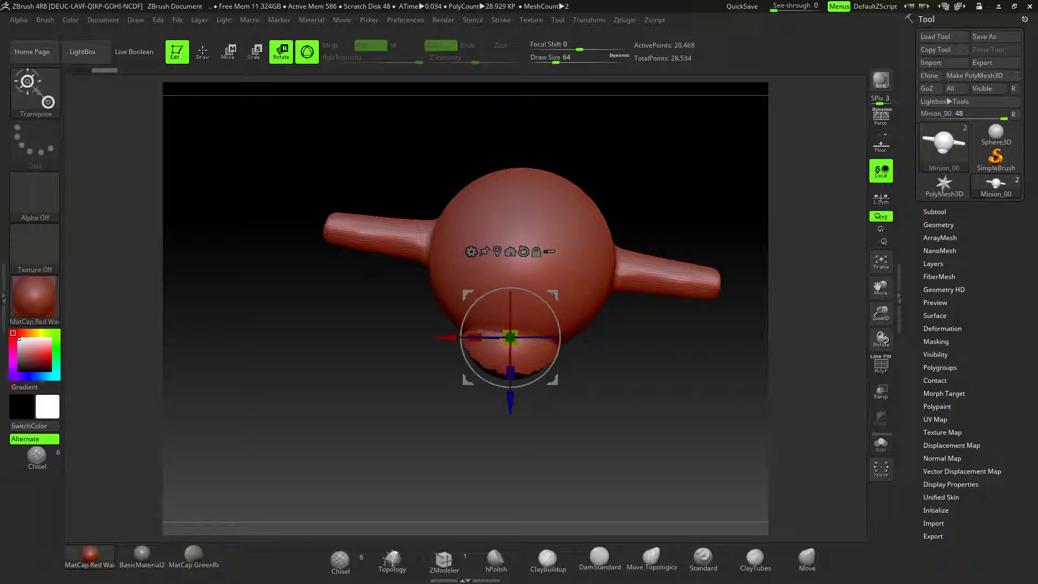
pyautogui.moveTo(466, 317); pyautogui.dragTo(460, 322)
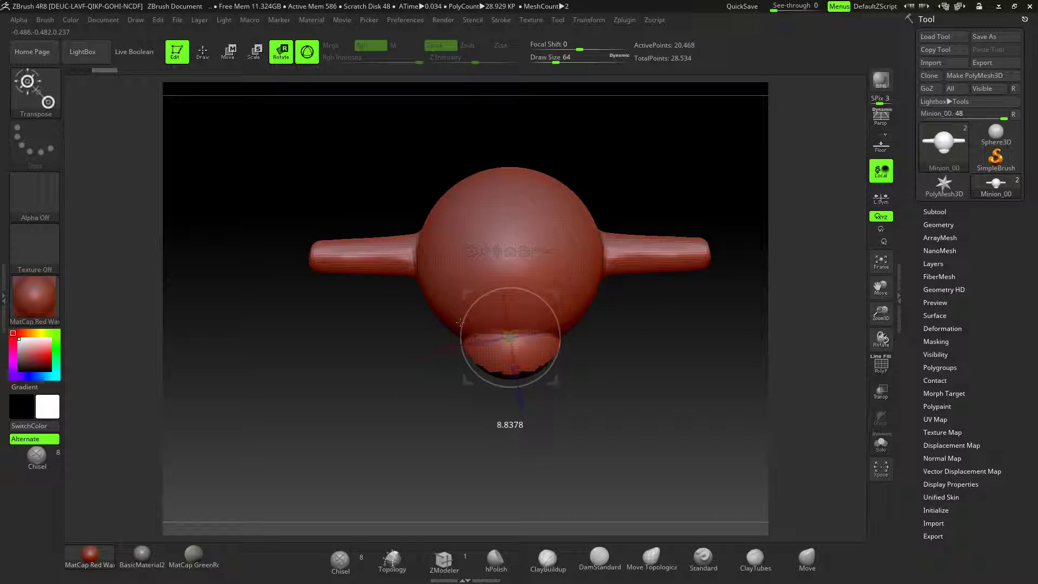
pyautogui.moveTo(460, 323); pyautogui.dragTo(460, 323)
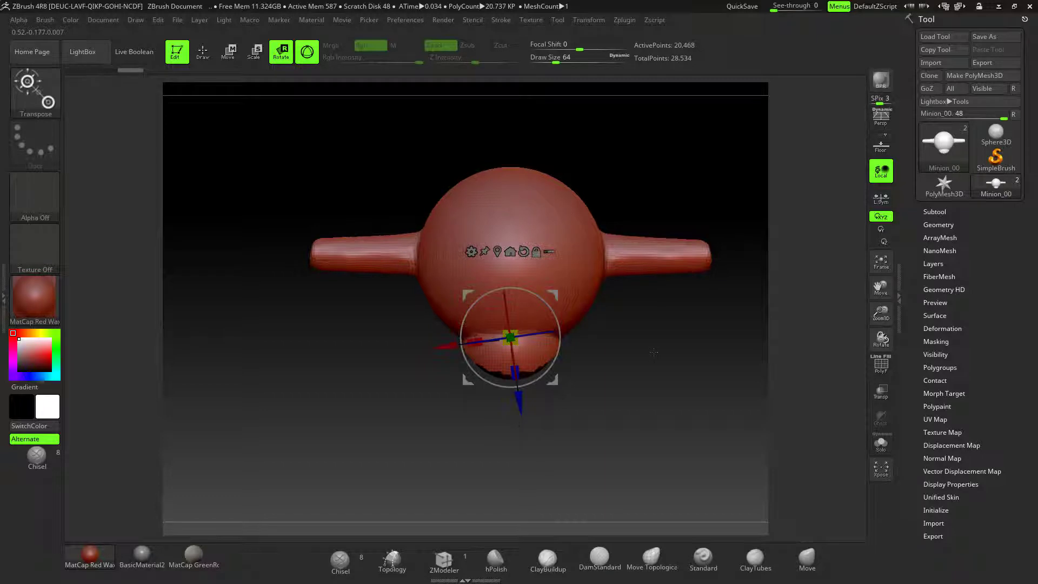
pyautogui.hotkey('ctrl', 'z')
pyautogui.hotkey('ctrl', 'z')
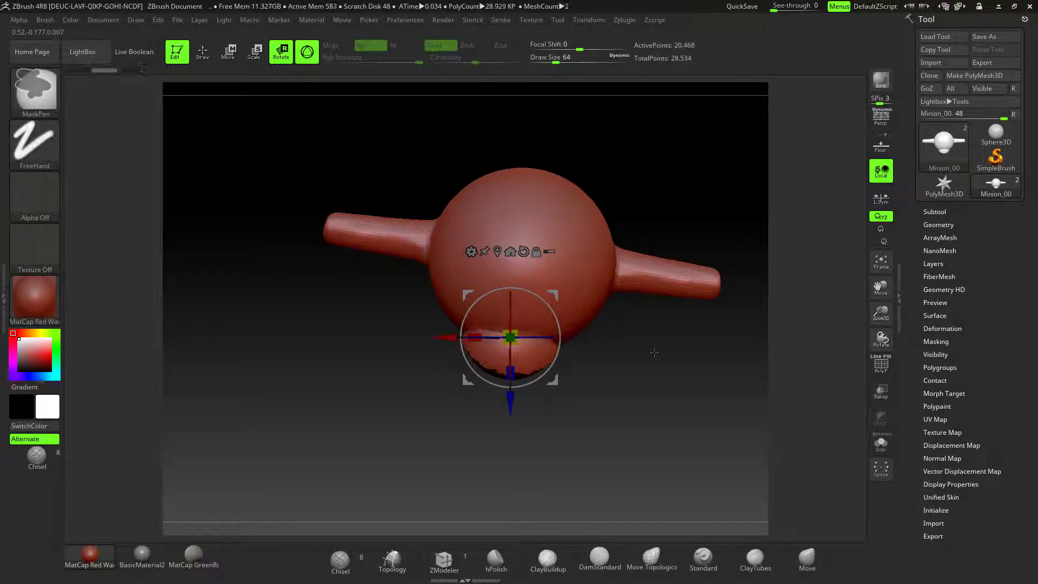
pyautogui.press('q')
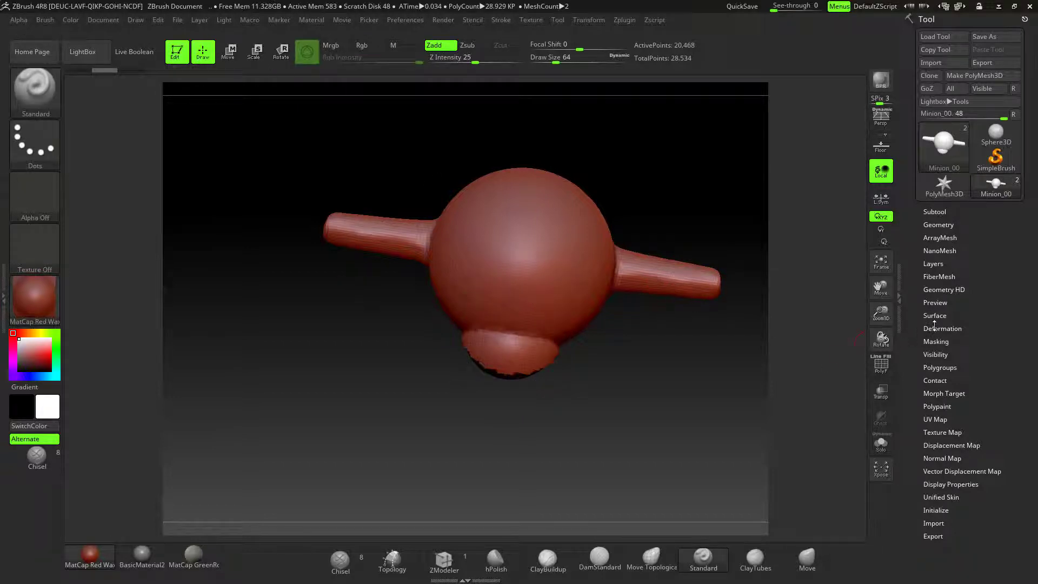
pyautogui.click(931, 303)
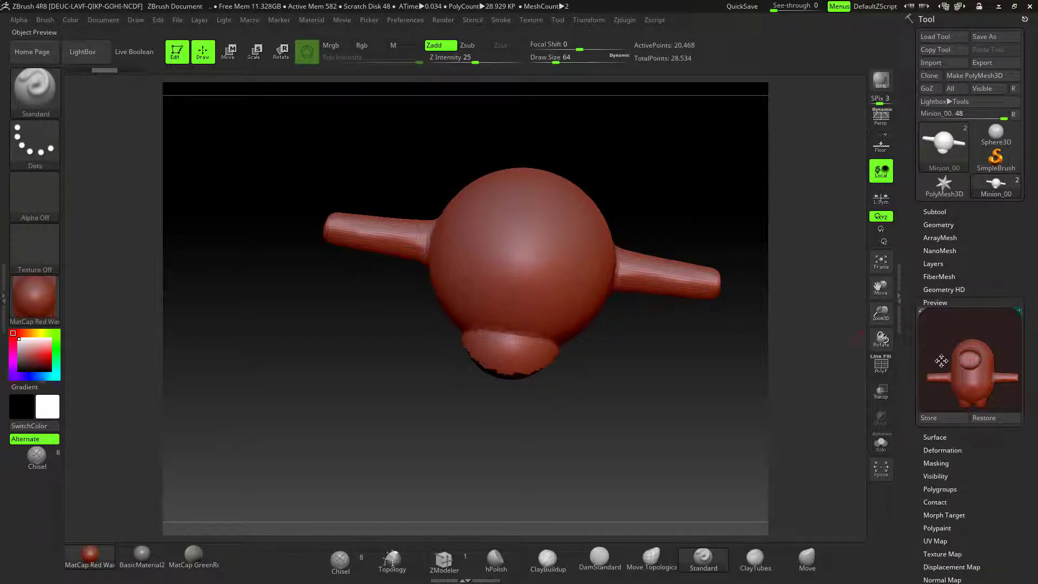
pyautogui.click(934, 446)
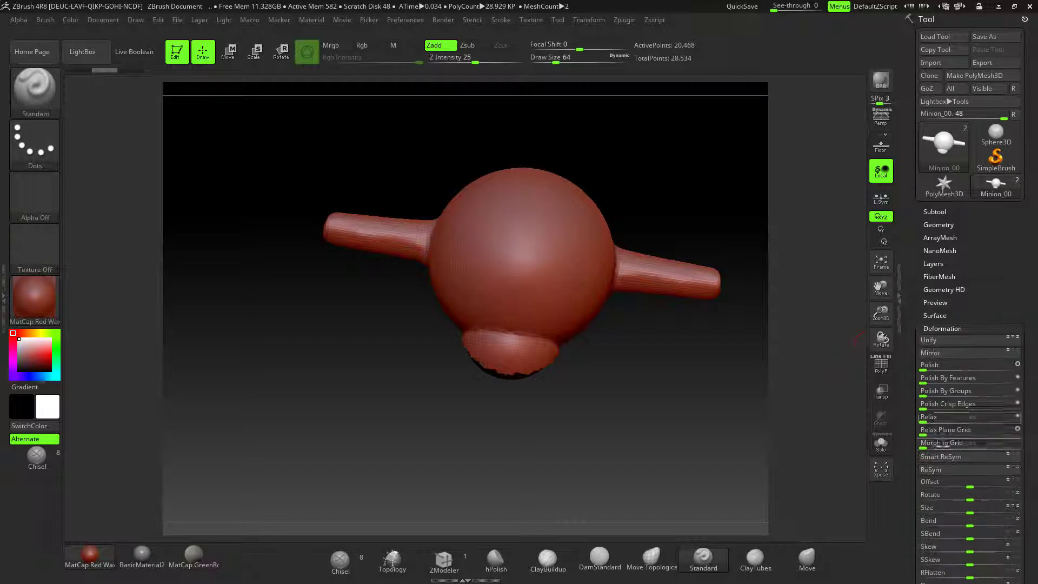
pyautogui.click(936, 302)
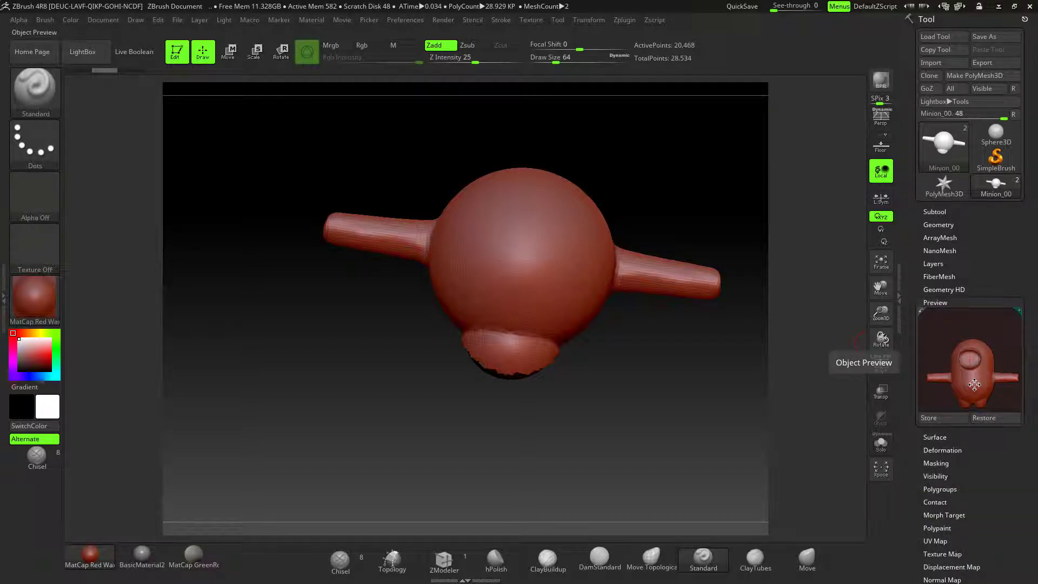
pyautogui.click(932, 212)
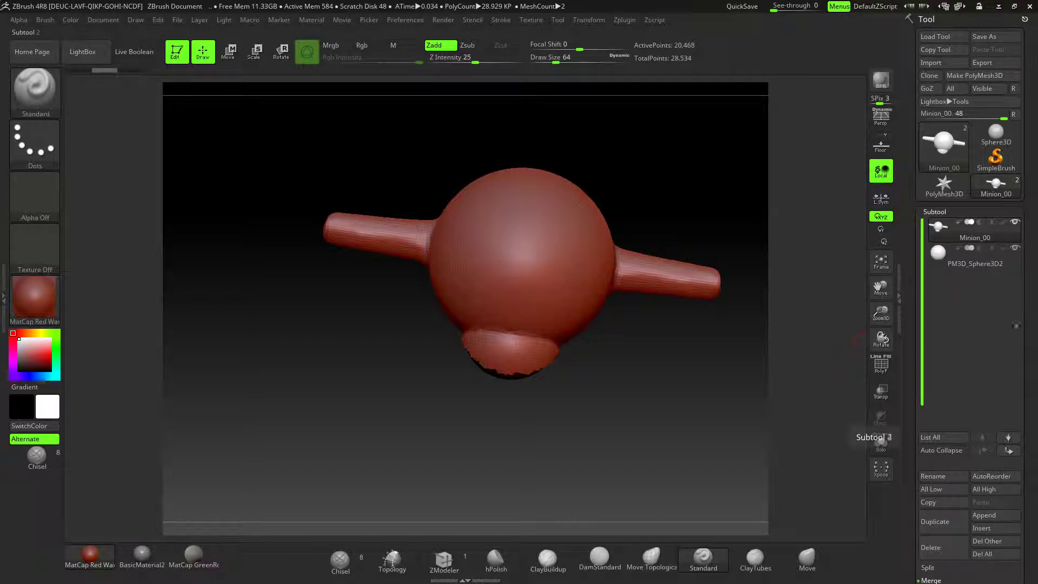
pyautogui.scroll(-1, 1028, 317)
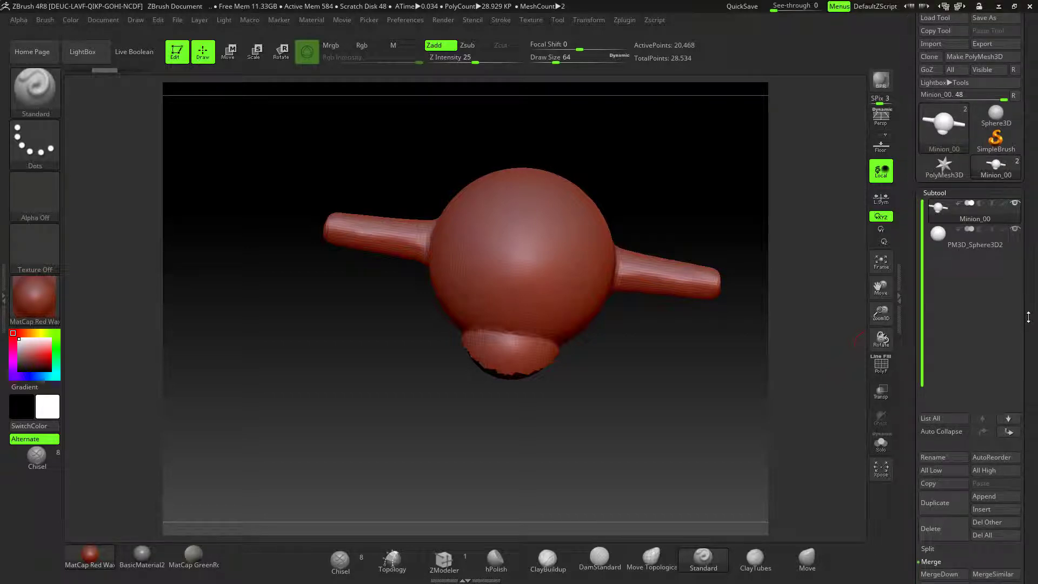
pyautogui.moveTo(1028, 318); pyautogui.dragTo(1027, 319)
# Step: Show the floor grid as an alignment reference for the model
pyautogui.click(881, 145)
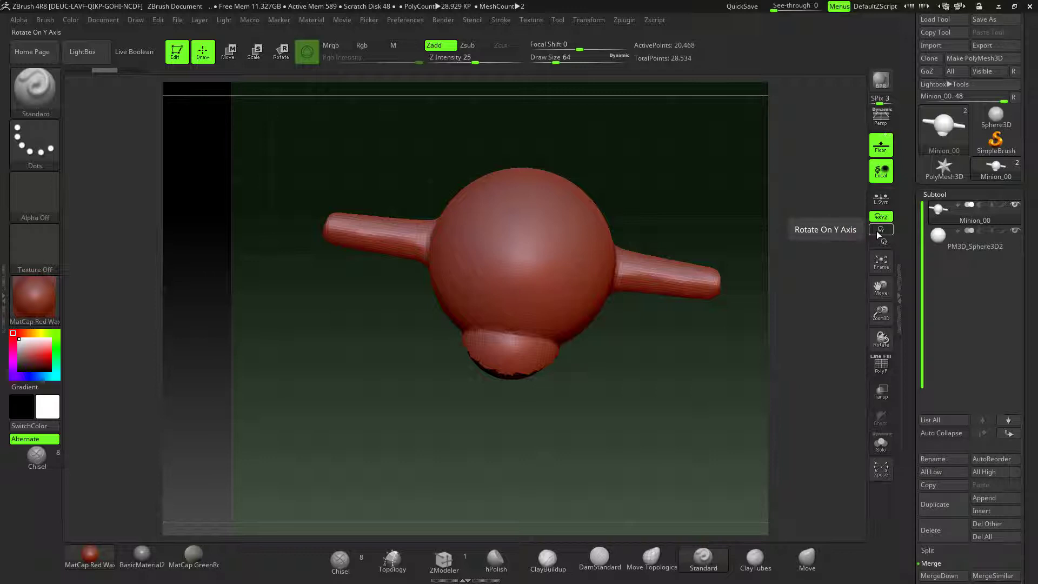
# Step: Look through the body's Subtool and Geometry settings, including the DynaMesh options
pyautogui.scroll(-1, 1030, 343)
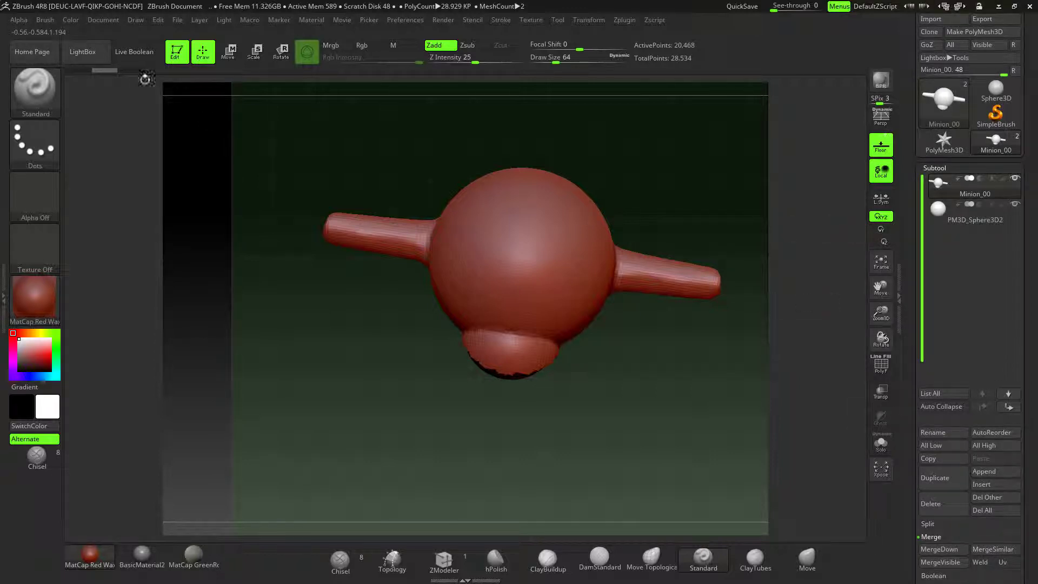
pyautogui.scroll(-9, 1031, 372)
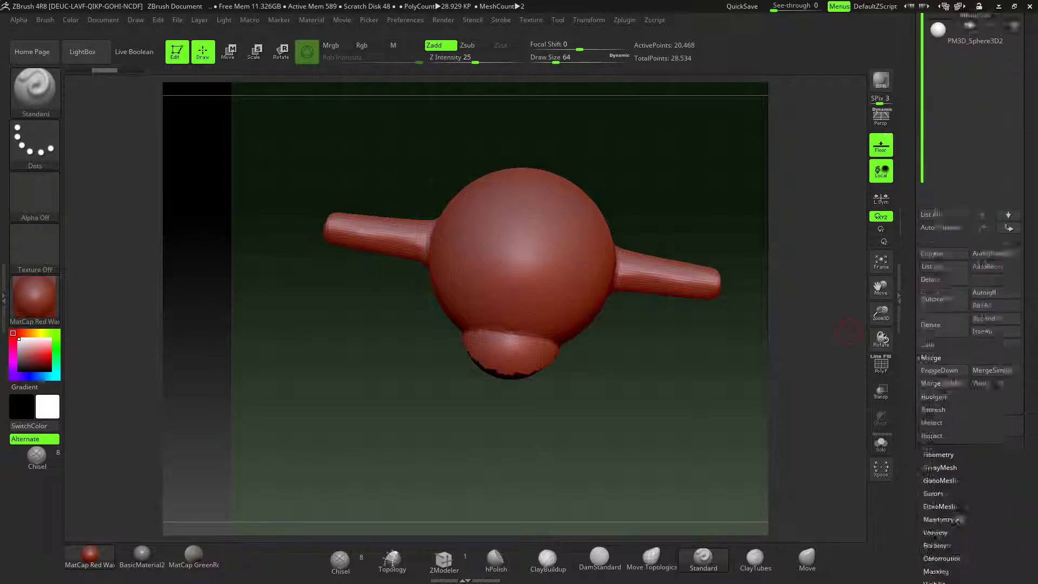
pyautogui.click(940, 395)
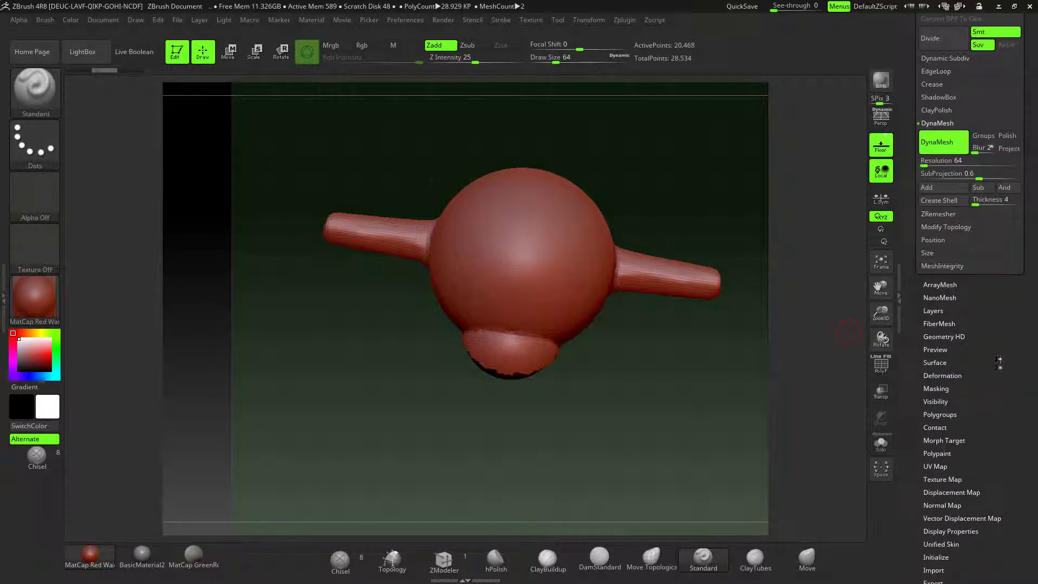
pyautogui.scroll(-8, 963, 368)
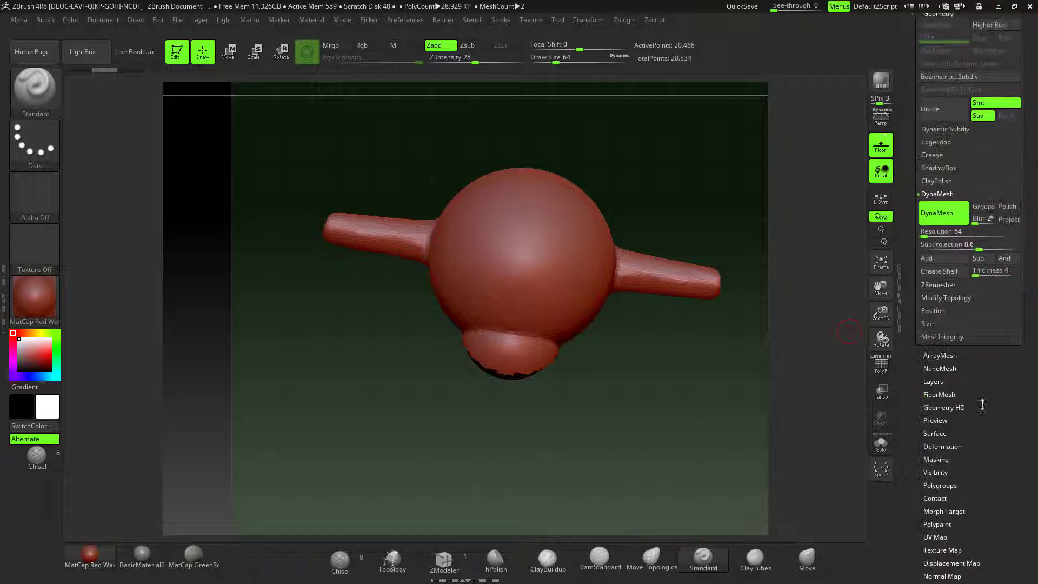
pyautogui.scroll(5, 964, 443)
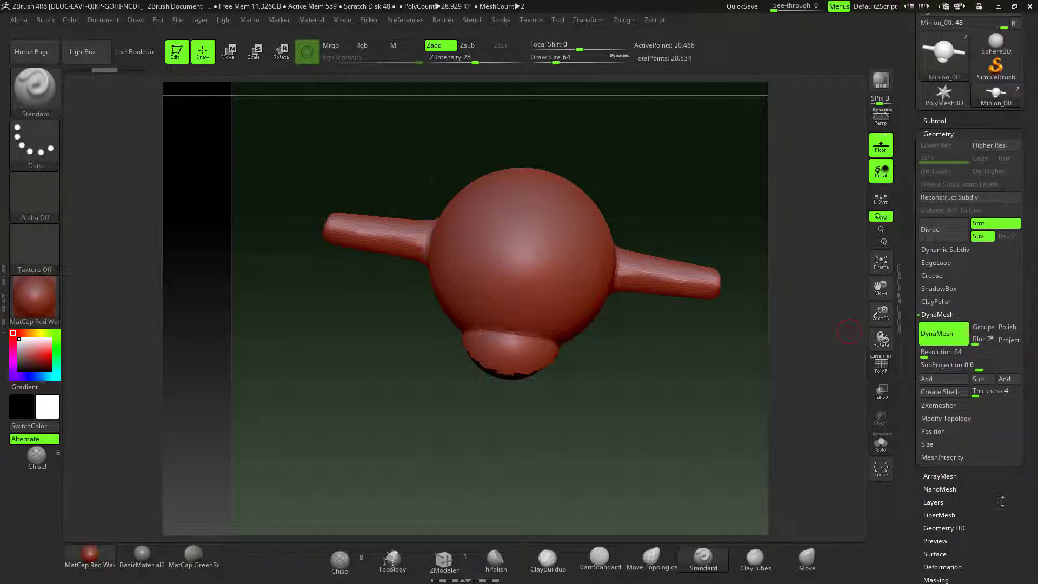
pyautogui.scroll(-6, 1003, 501)
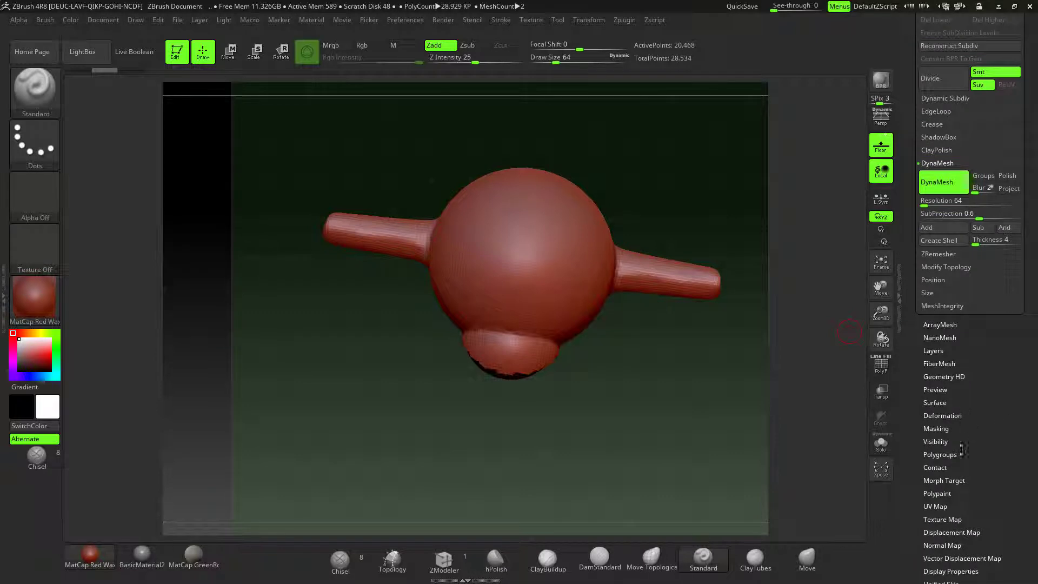
pyautogui.scroll(9, 1004, 411)
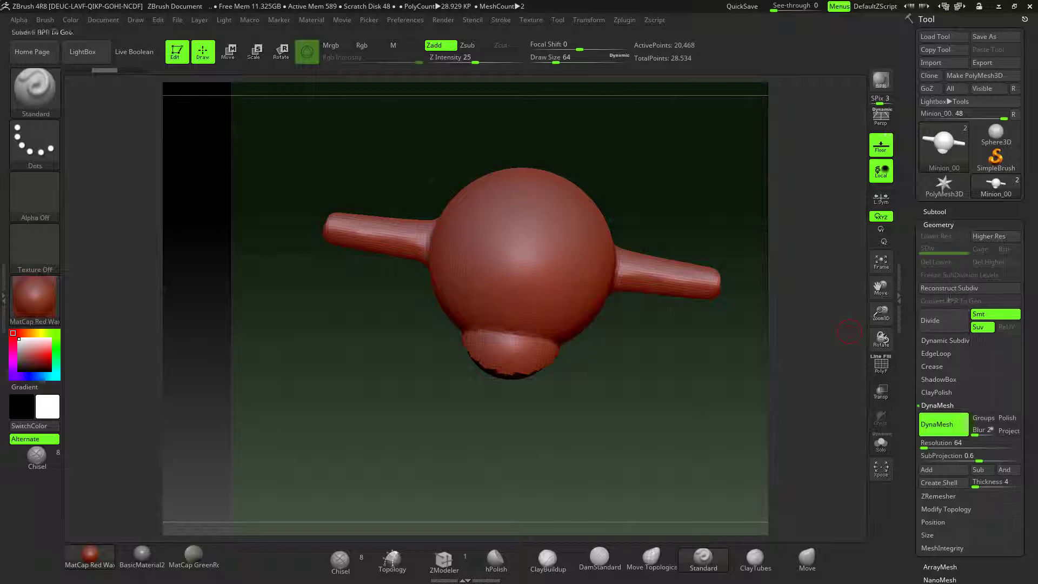
pyautogui.click(934, 223)
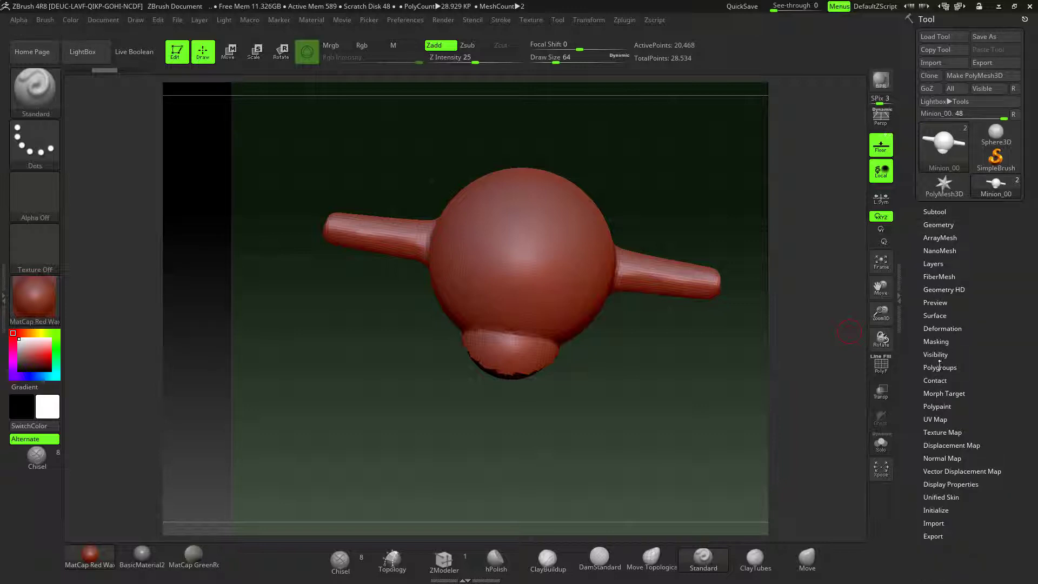
# Step: Try to restore the body's stored orientation from its object preview
pyautogui.click(932, 303)
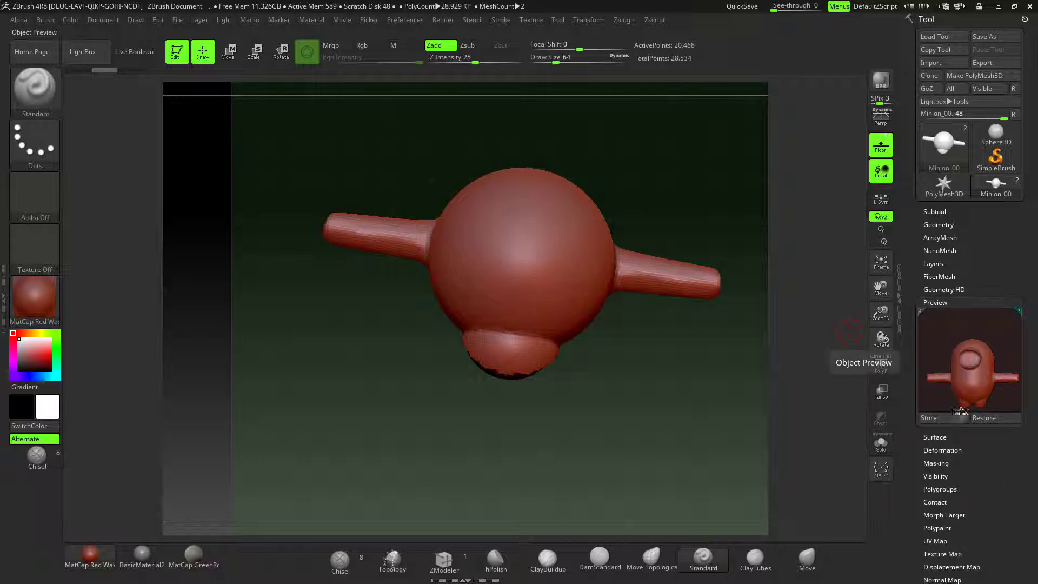
pyautogui.click(985, 418)
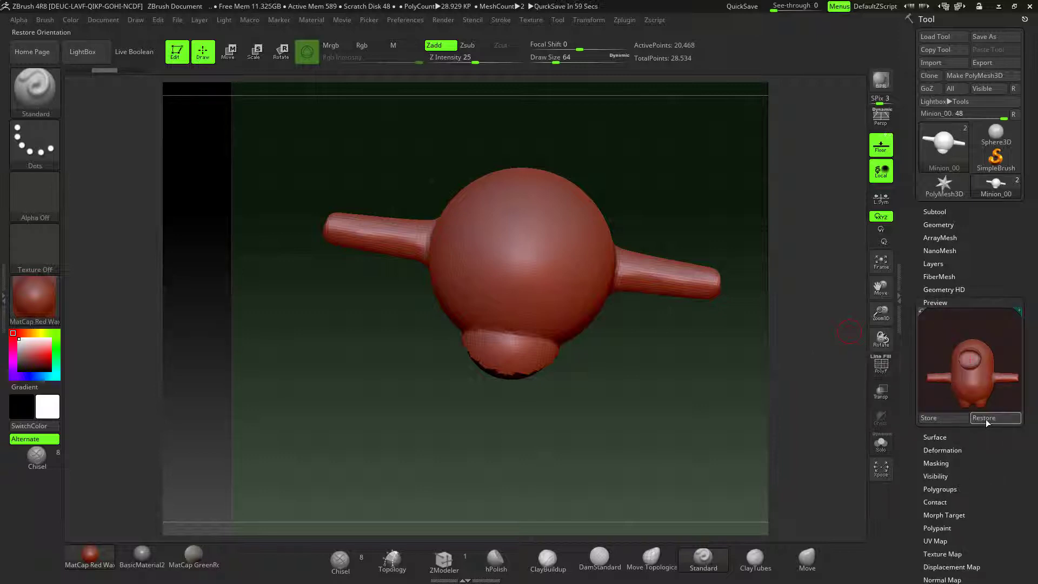
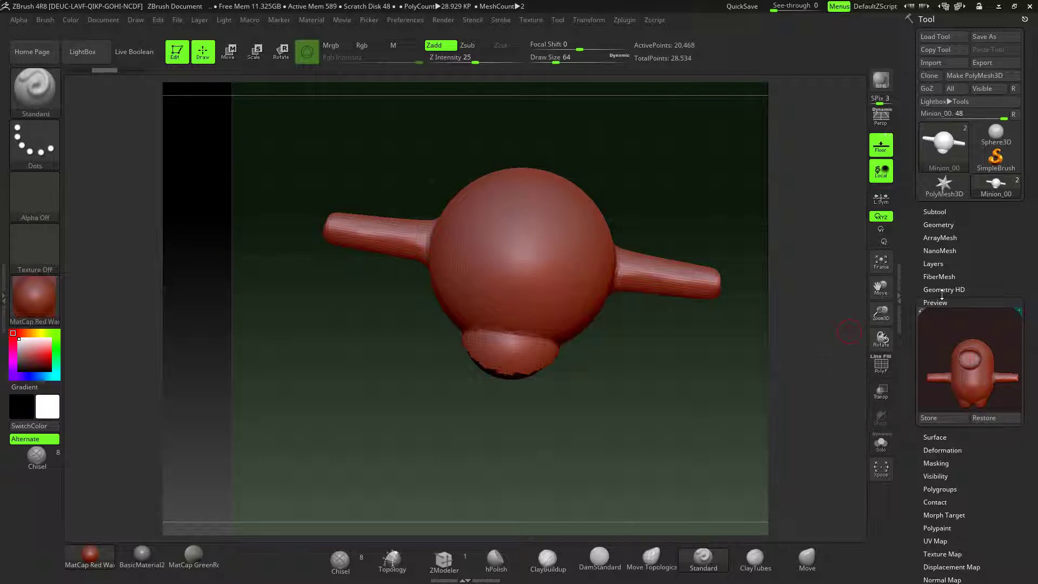
# Step: Try the Unify deformation on the body, check both subtools from the front, and undo the resize
pyautogui.click(938, 449)
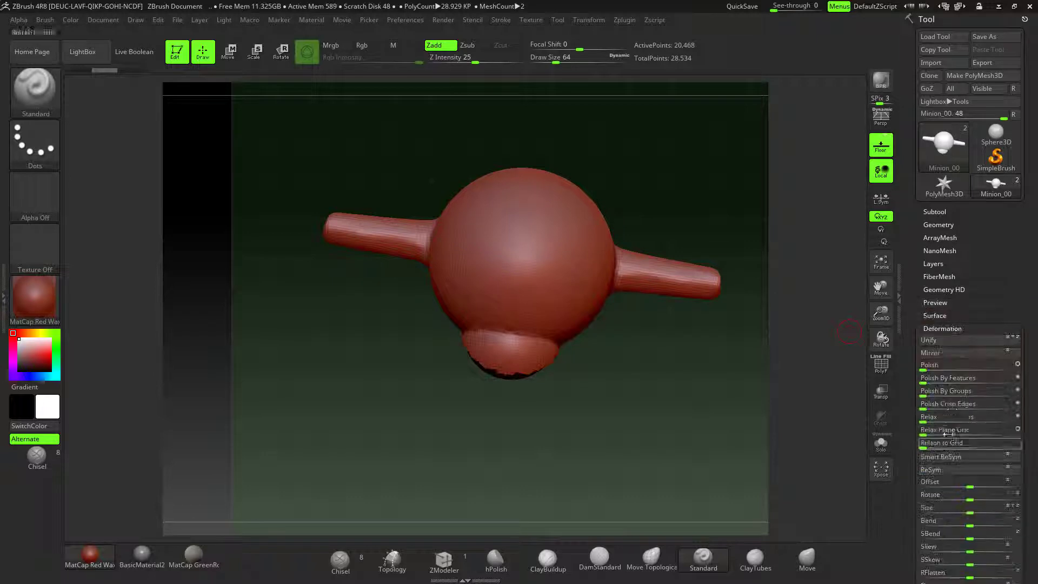
pyautogui.click(948, 339)
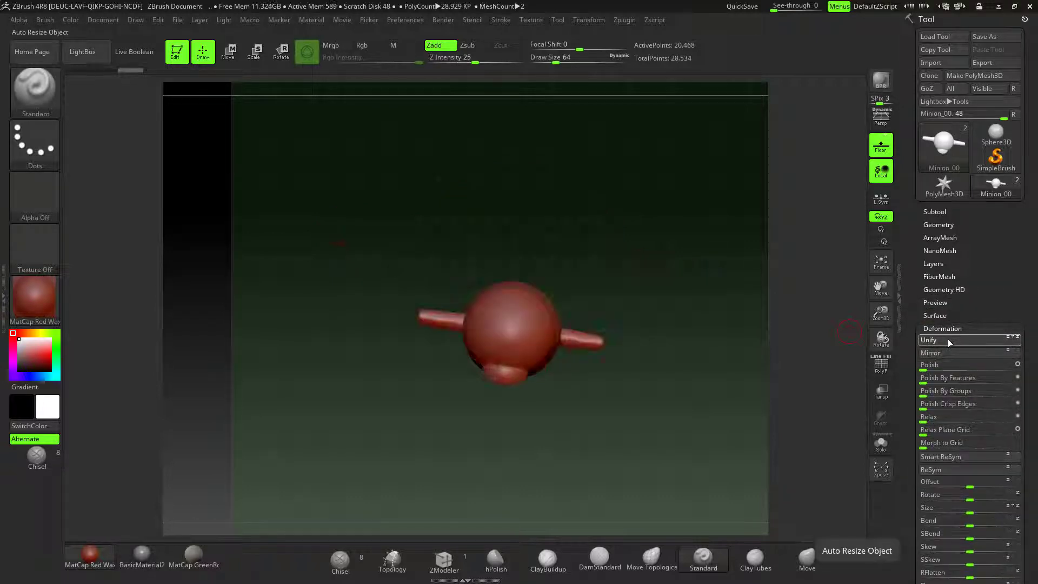
pyautogui.moveTo(737, 389); pyautogui.dragTo(816, 307)
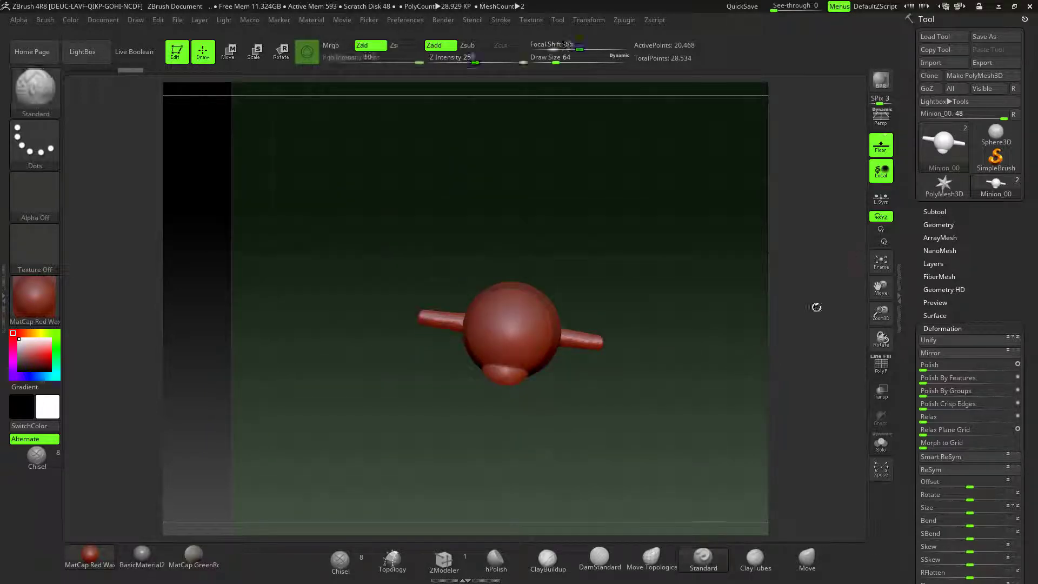
pyautogui.click(934, 211)
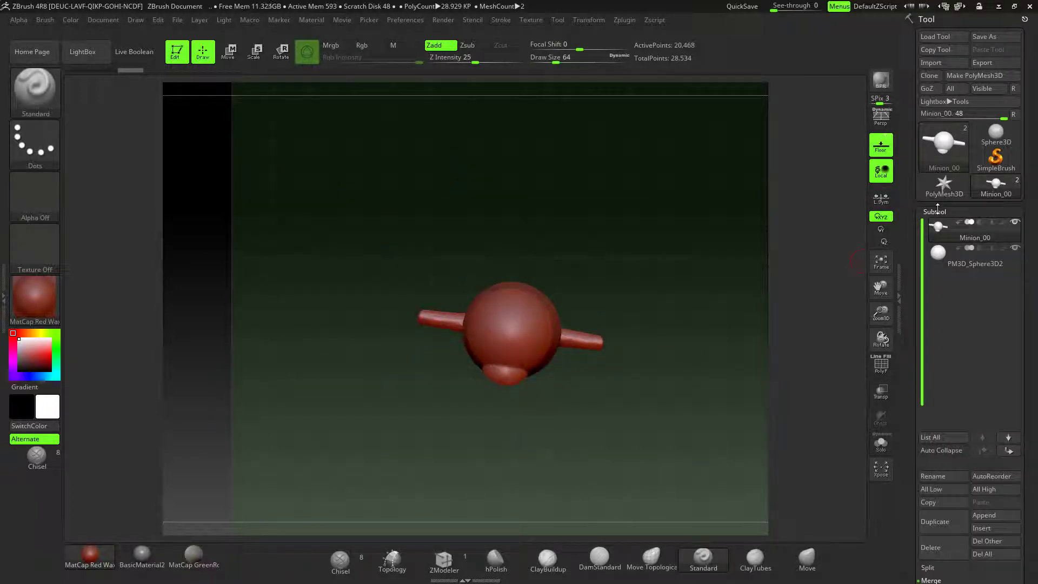
pyautogui.click(939, 257)
pyautogui.moveTo(807, 322); pyautogui.dragTo(801, 213)
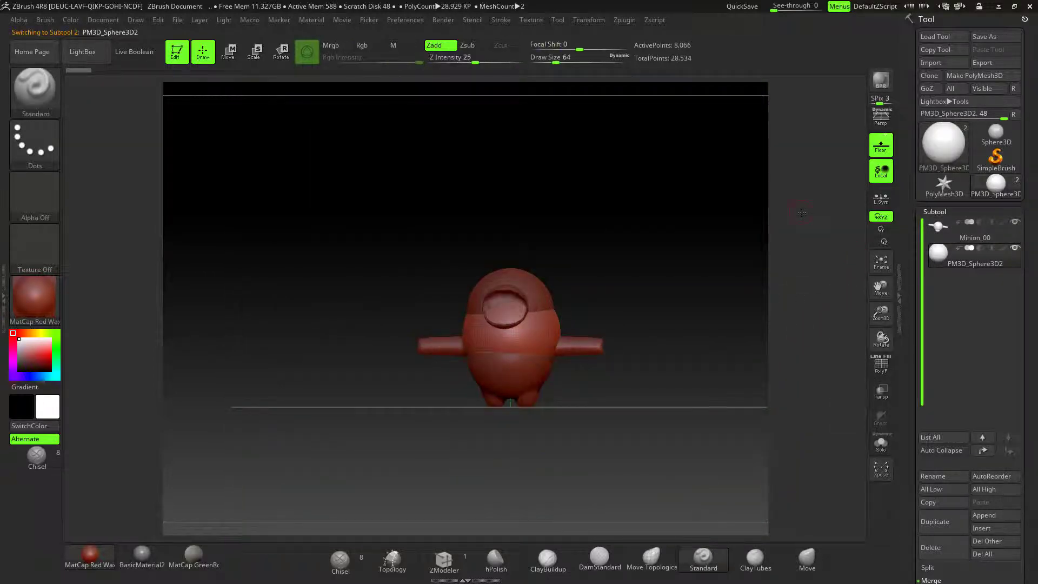
pyautogui.press('ctrl')
pyautogui.click(935, 227)
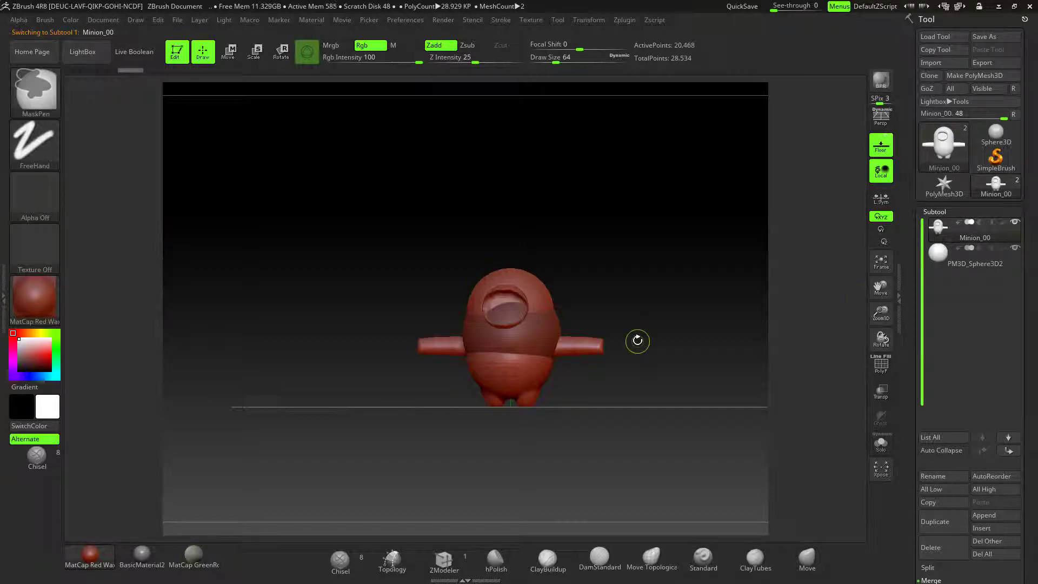
pyautogui.hotkey('ctrl', 'z')
# Step: Rotate the body in the top view until its arms are level, and return to Draw mode with a front view
pyautogui.moveTo(718, 283)
pyautogui.mouseDown()
pyautogui.moveTo(815, 313)
pyautogui.moveTo(786, 326)
pyautogui.mouseUp()
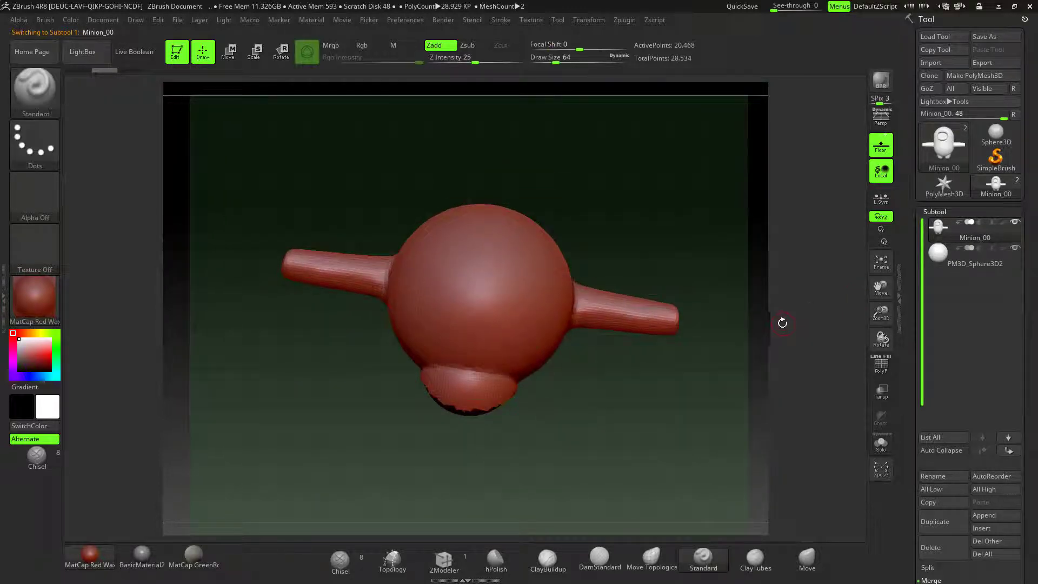
pyautogui.click(277, 53)
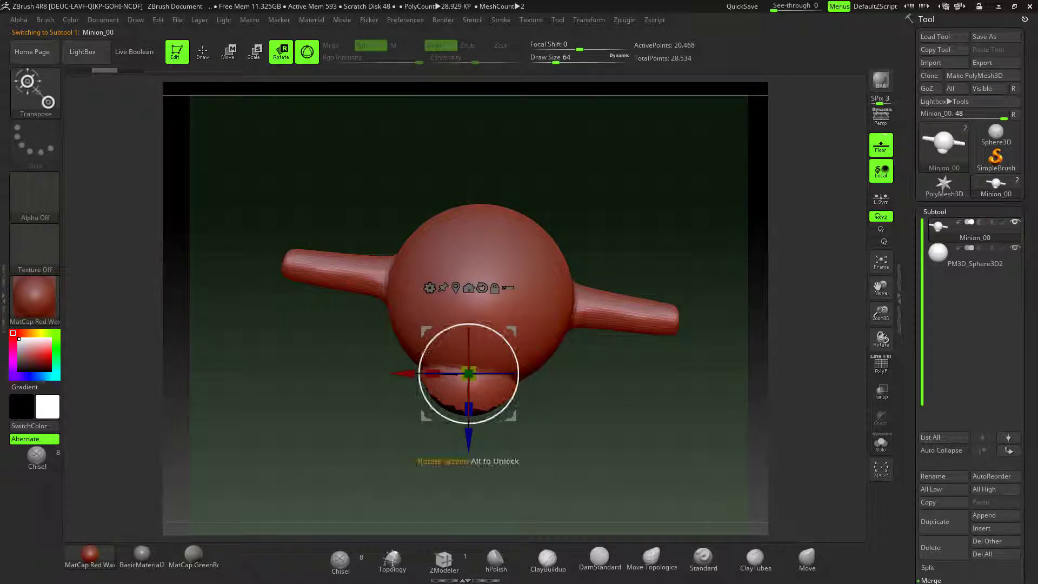
pyautogui.moveTo(425, 353); pyautogui.dragTo(421, 359)
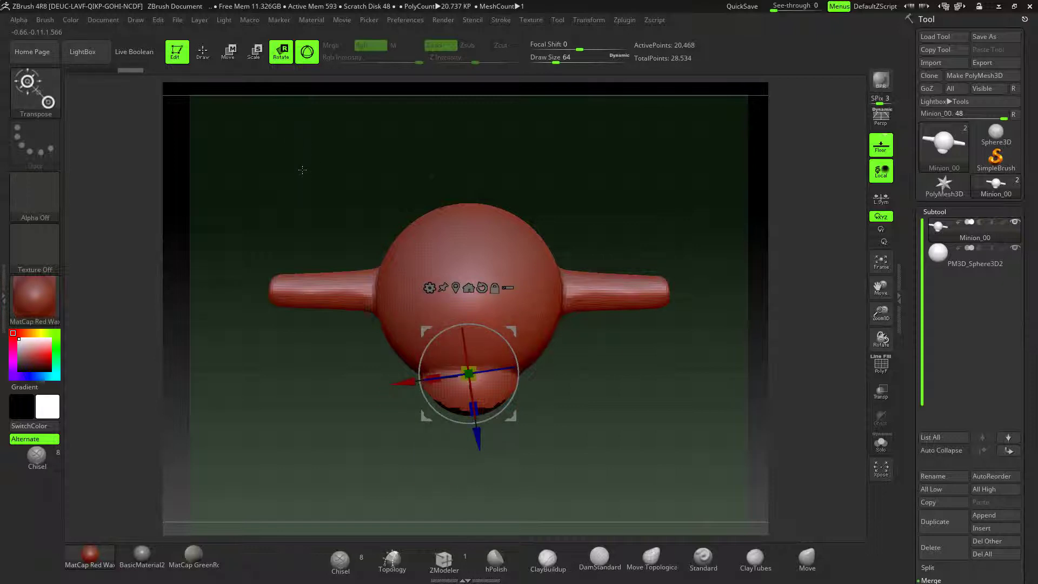
pyautogui.click(202, 51)
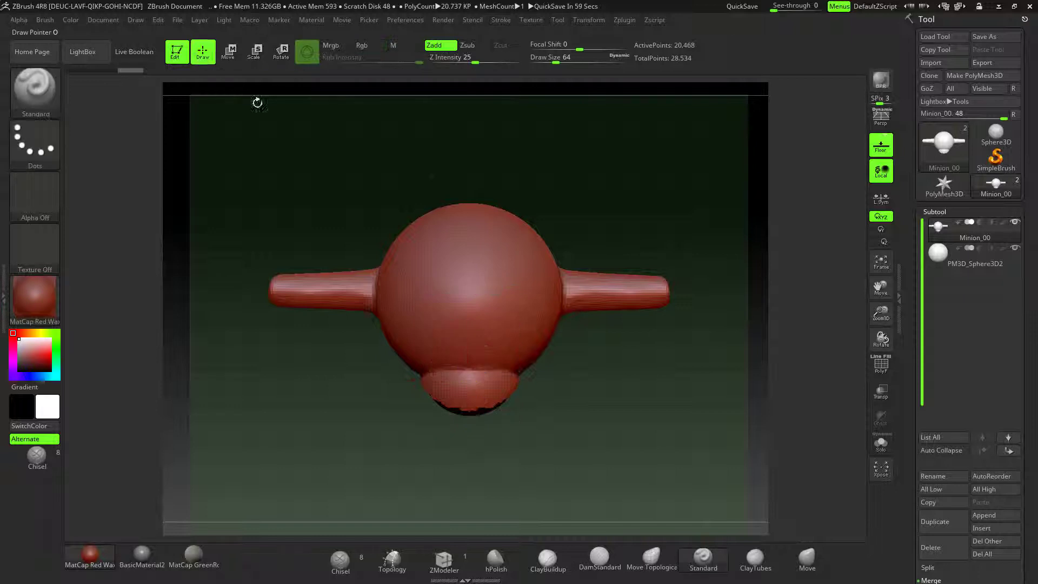
pyautogui.keyDown('shift'); pyautogui.moveTo(652, 351); pyautogui.dragTo(679, 79); pyautogui.keyUp('shift')
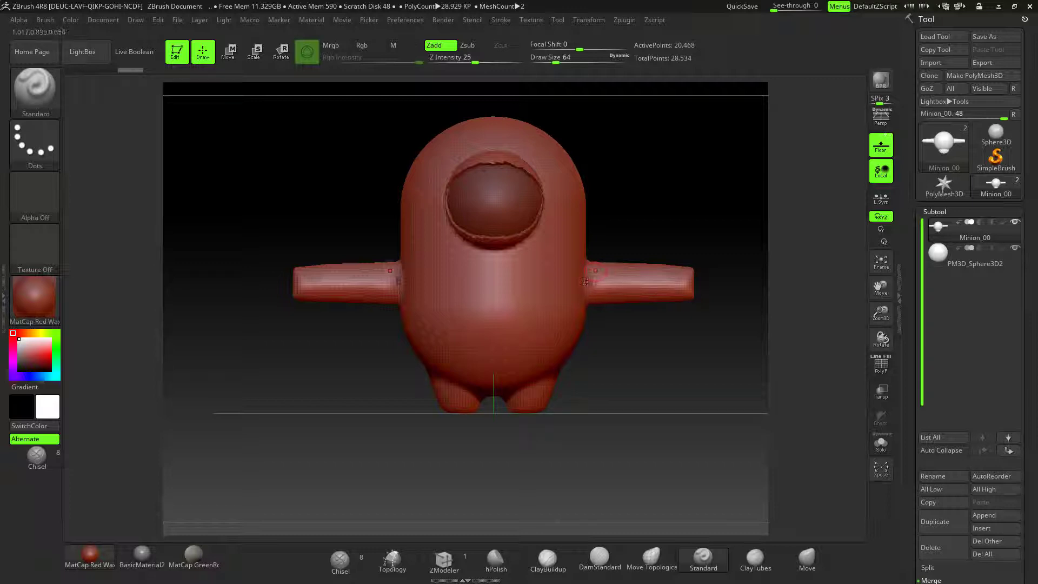
# Step: Open the body's Deformation settings and locate the Mirror option
pyautogui.moveTo(668, 214); pyautogui.dragTo(671, 266)
pyautogui.moveTo(1033, 361); pyautogui.dragTo(1033, 264)
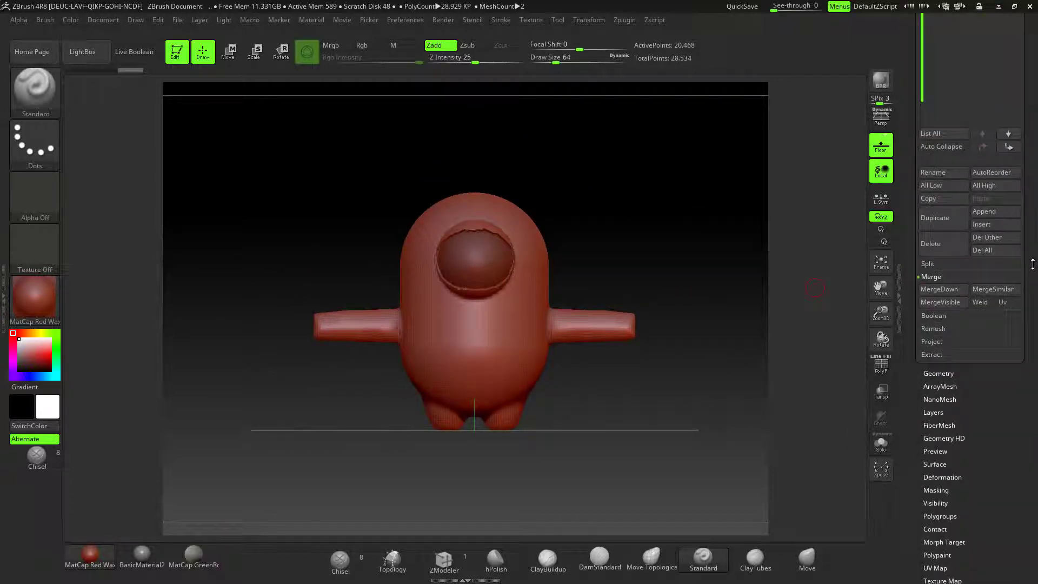
pyautogui.click(934, 477)
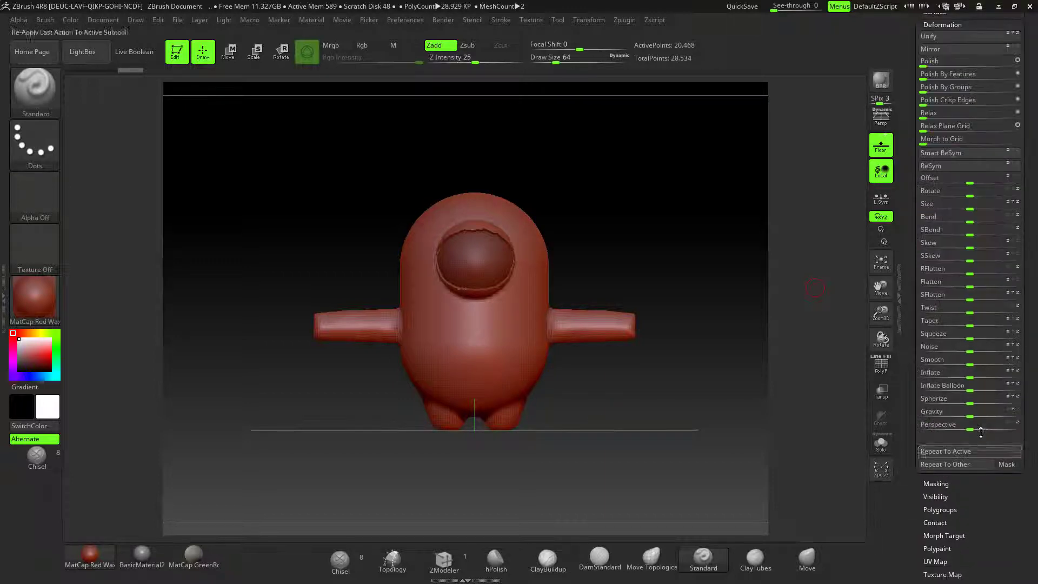
pyautogui.moveTo(1033, 118); pyautogui.dragTo(1032, 54)
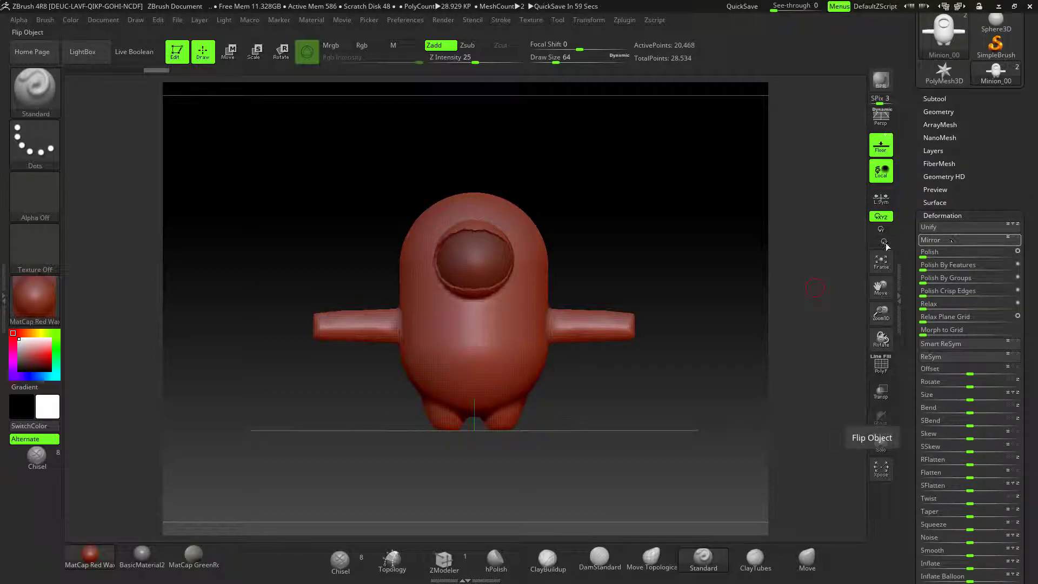
pyautogui.press('ctrl')
pyautogui.moveTo(870, 248)
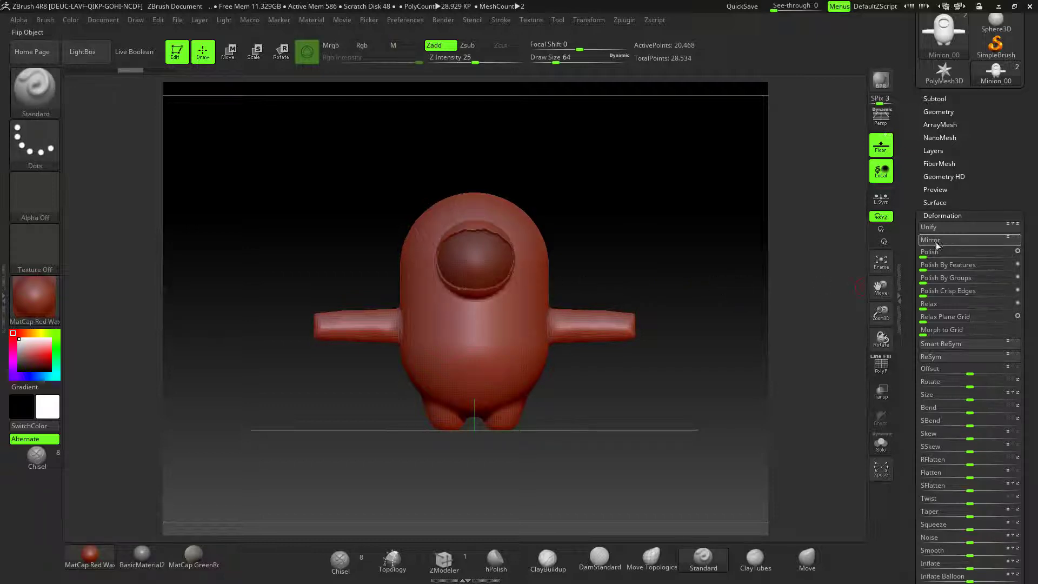
# Step: Check the body's symmetry with a mask over both halves, clear the mask, and mirror the body along X
pyautogui.moveTo(609, 219)
pyautogui.keyDown('alt'); pyautogui.mouseDown()
pyautogui.moveTo(572, 361)
pyautogui.moveTo(585, 217)
pyautogui.mouseUp(); pyautogui.keyUp('alt')
pyautogui.press('ctrl')
pyautogui.moveTo(704, 148)
pyautogui.keyDown('ctrl'); pyautogui.mouseDown()
pyautogui.moveTo(477, 444)
pyautogui.moveTo(449, 464)
pyautogui.moveTo(455, 491)
pyautogui.mouseUp(); pyautogui.keyUp('ctrl')
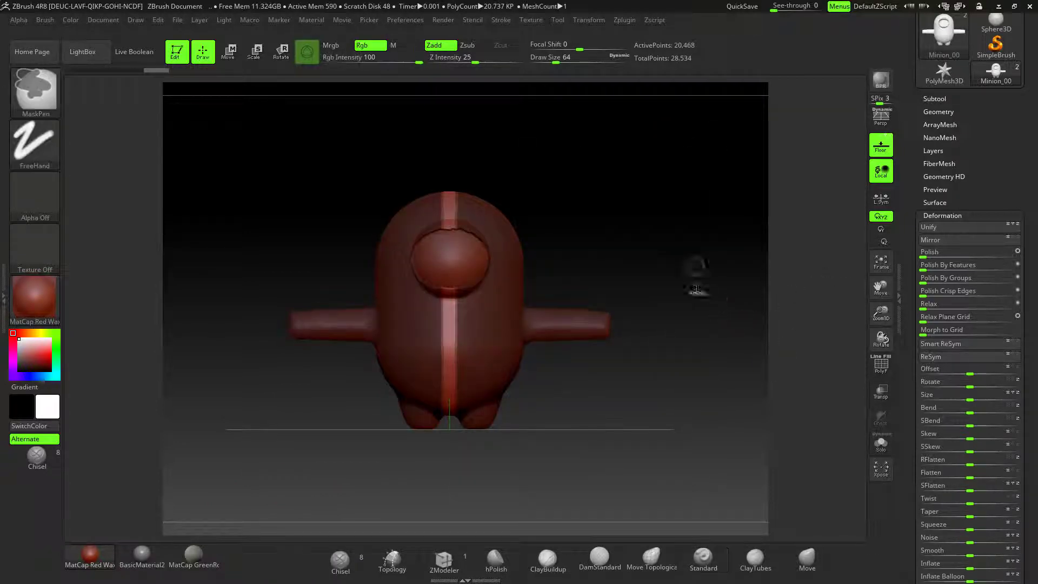
pyautogui.keyDown('ctrl'); pyautogui.moveTo(693, 271); pyautogui.dragTo(708, 306); pyautogui.keyUp('ctrl')
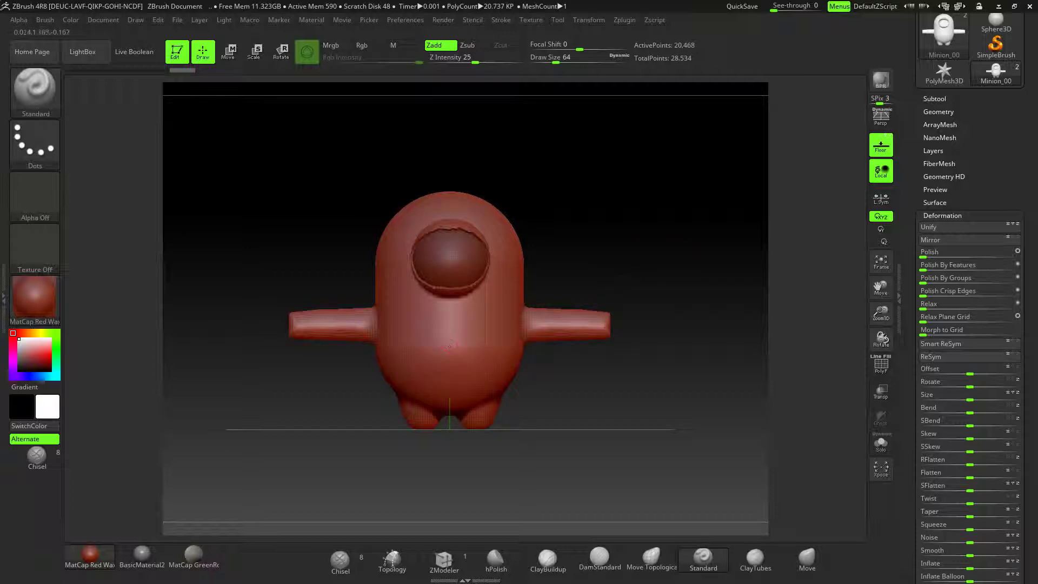
pyautogui.click(943, 242)
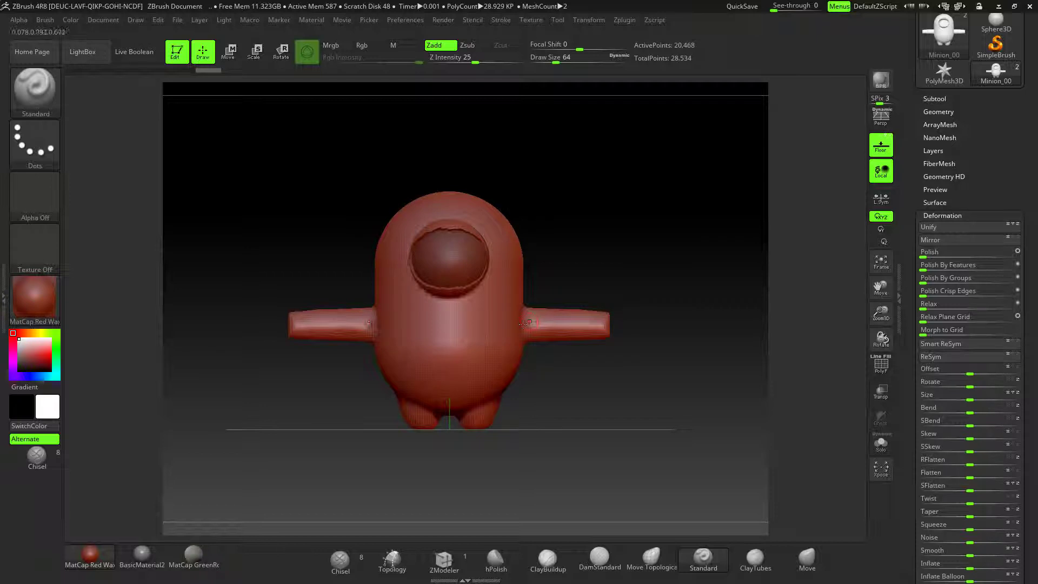
# Step: Hide the floor grid, test the symmetry with a mask on both feet from below, clear it, and inspect the body from above and in front
pyautogui.moveTo(650, 360)
pyautogui.mouseDown()
pyautogui.moveTo(660, 212)
pyautogui.moveTo(682, 216)
pyautogui.mouseUp()
pyautogui.click(881, 145)
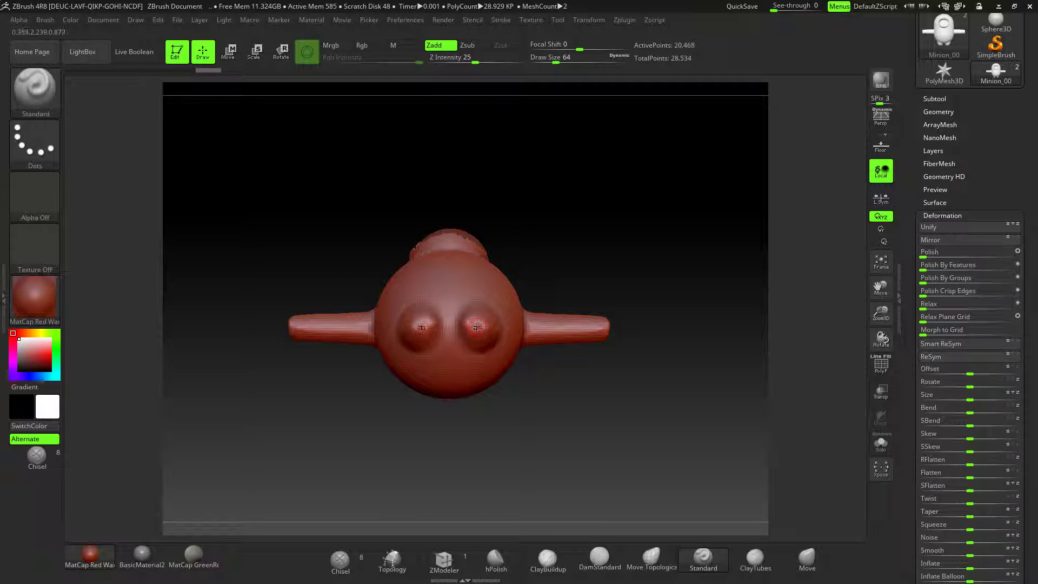
pyautogui.press('ctrl')
pyautogui.keyDown('ctrl'); pyautogui.moveTo(477, 329); pyautogui.dragTo(479, 331); pyautogui.keyUp('ctrl')
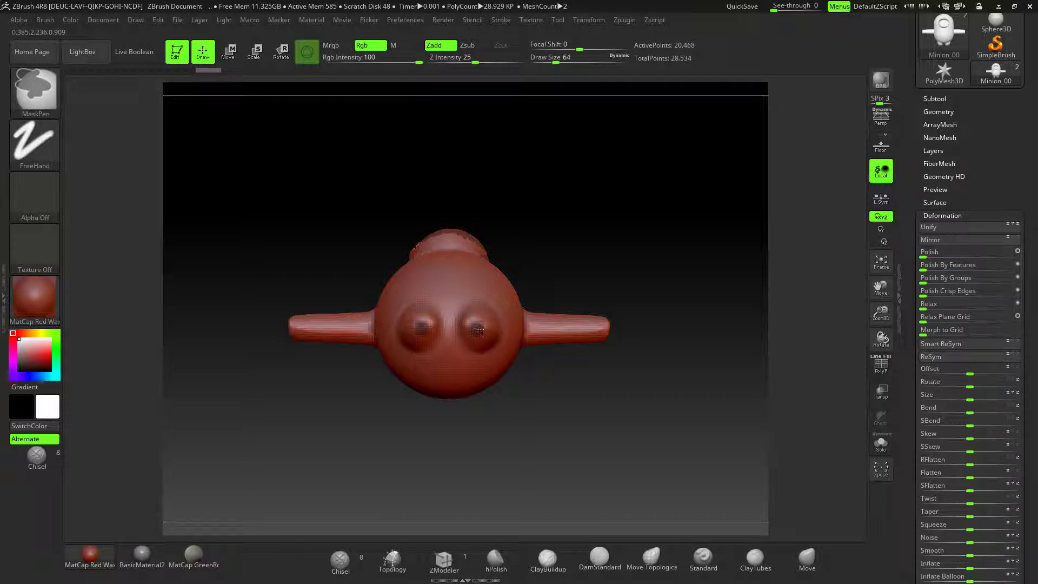
pyautogui.keyDown('ctrl'); pyautogui.click(633, 254); pyautogui.keyUp('ctrl')
pyautogui.moveTo(674, 225); pyautogui.dragTo(677, 376)
pyautogui.keyDown('alt'); pyautogui.moveTo(698, 302); pyautogui.dragTo(738, 388); pyautogui.keyUp('alt')
pyautogui.moveTo(728, 276); pyautogui.dragTo(727, 389)
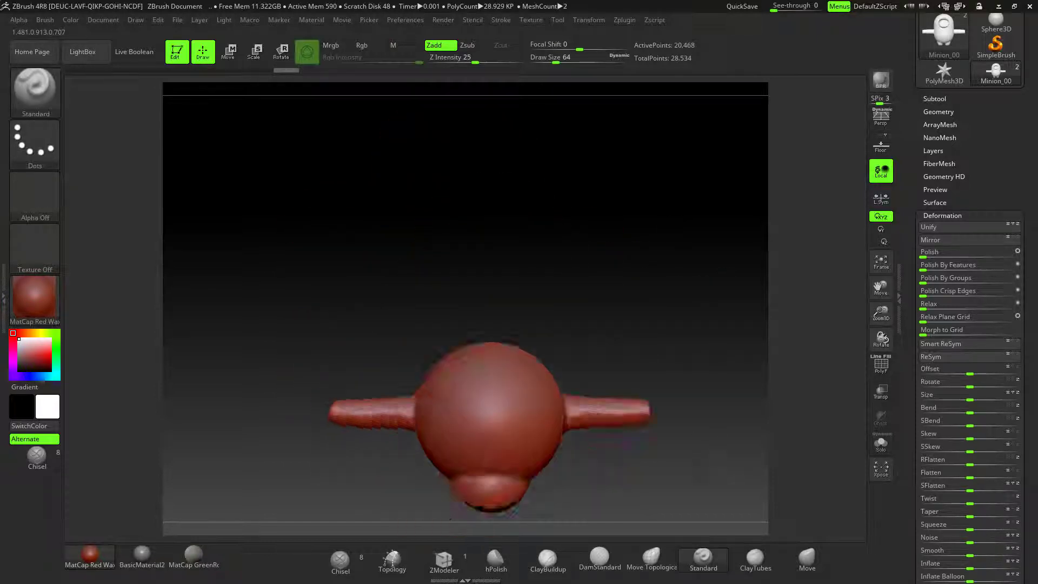
pyautogui.keyDown('alt'); pyautogui.moveTo(700, 453); pyautogui.dragTo(694, 343); pyautogui.keyUp('alt')
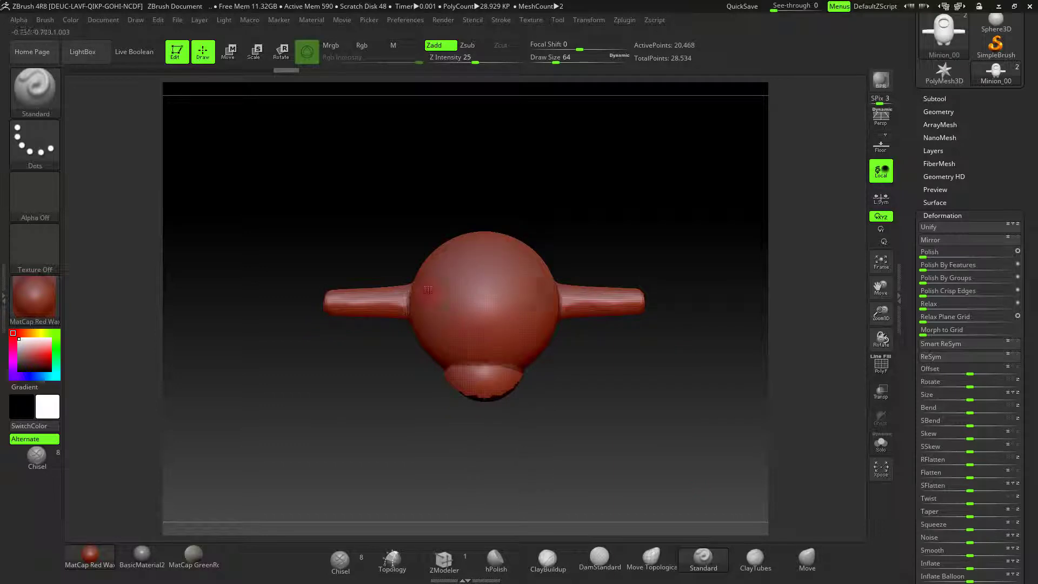
pyautogui.moveTo(648, 398); pyautogui.dragTo(646, 273)
pyautogui.keyDown('alt'); pyautogui.moveTo(741, 243); pyautogui.dragTo(754, 328); pyautogui.keyUp('alt')
# Step: Delete the eye sphere subtool PM3D_Sphere3D2, keeping only the body
pyautogui.keyDown('alt'); pyautogui.click(525, 234); pyautogui.keyUp('alt')
pyautogui.moveTo(703, 272)
pyautogui.keyDown('alt'); pyautogui.mouseDown()
pyautogui.moveTo(716, 220)
pyautogui.moveTo(709, 277)
pyautogui.mouseUp(); pyautogui.keyUp('alt')
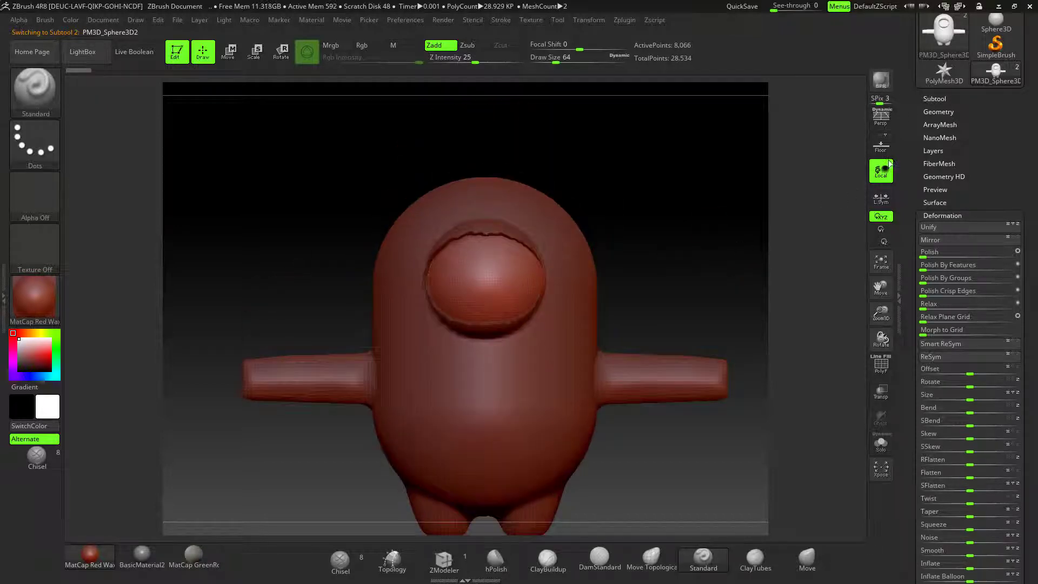
pyautogui.click(930, 98)
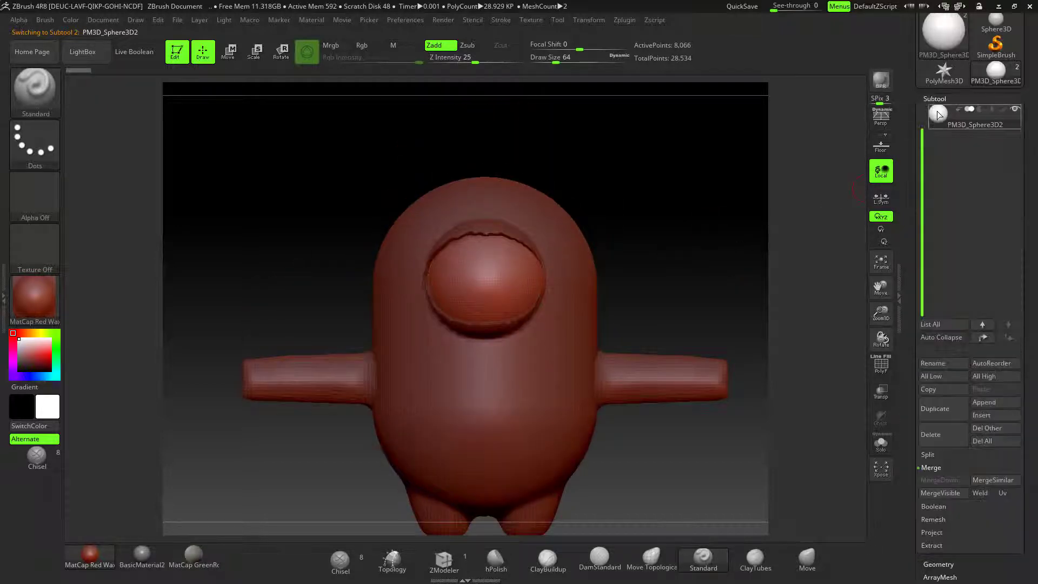
pyautogui.moveTo(921, 187); pyautogui.dragTo(921, 136)
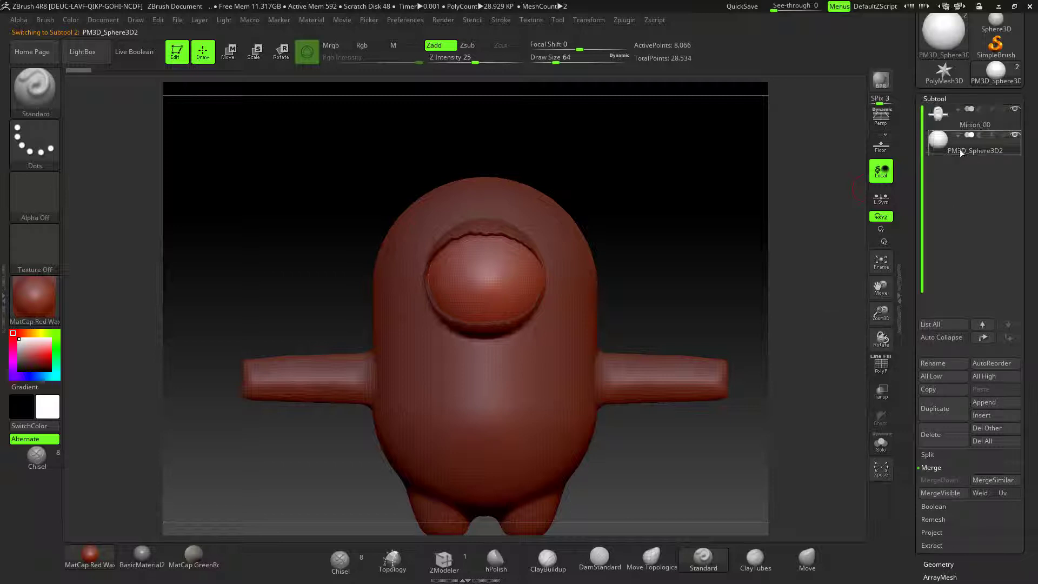
pyautogui.click(931, 434)
pyautogui.click(843, 457)
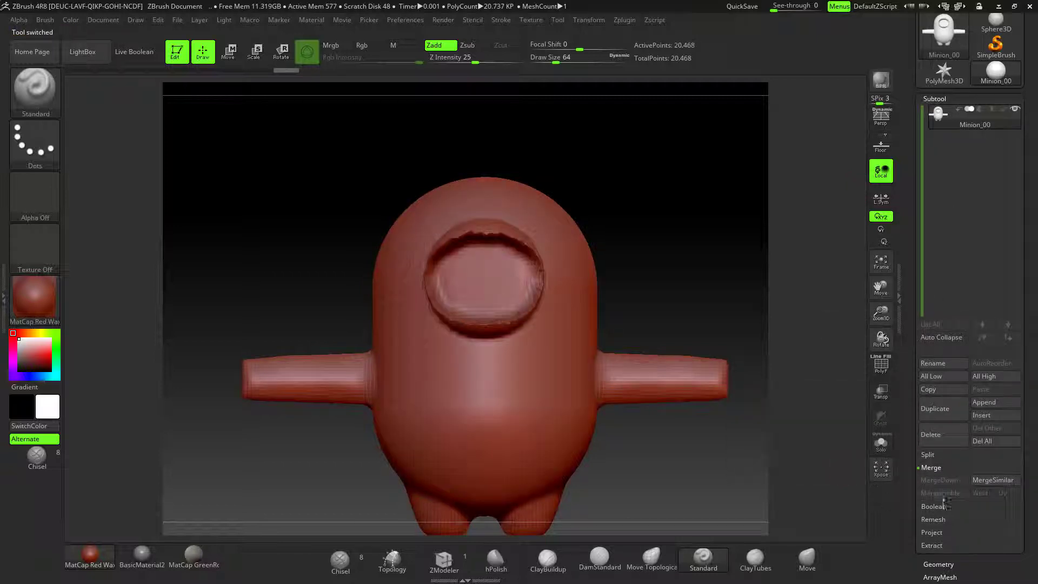
# Step: Check the body's Geometry settings, append a new Sphere3D subtool, and select it
pyautogui.click(943, 563)
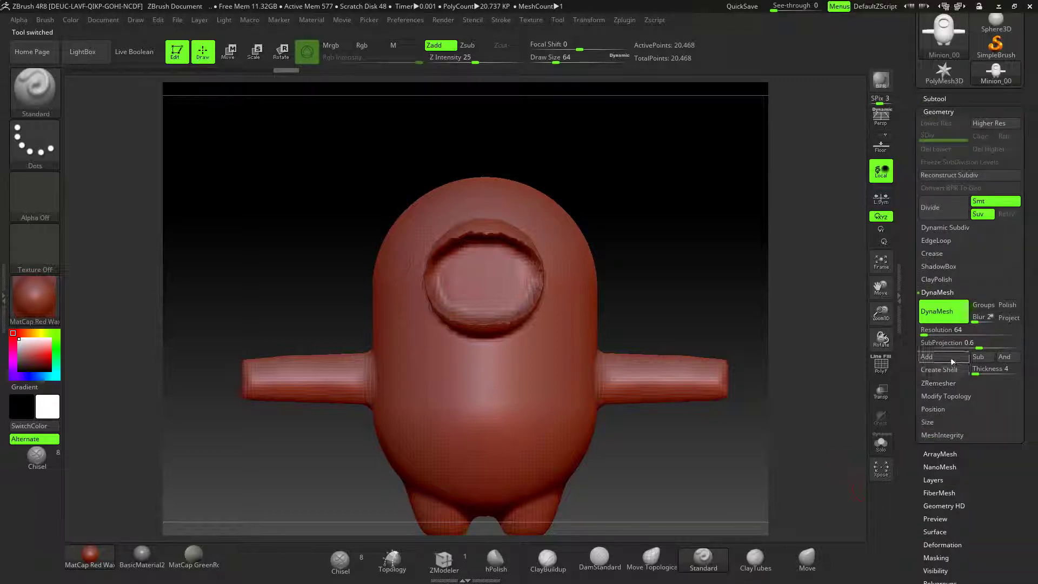
pyautogui.click(933, 99)
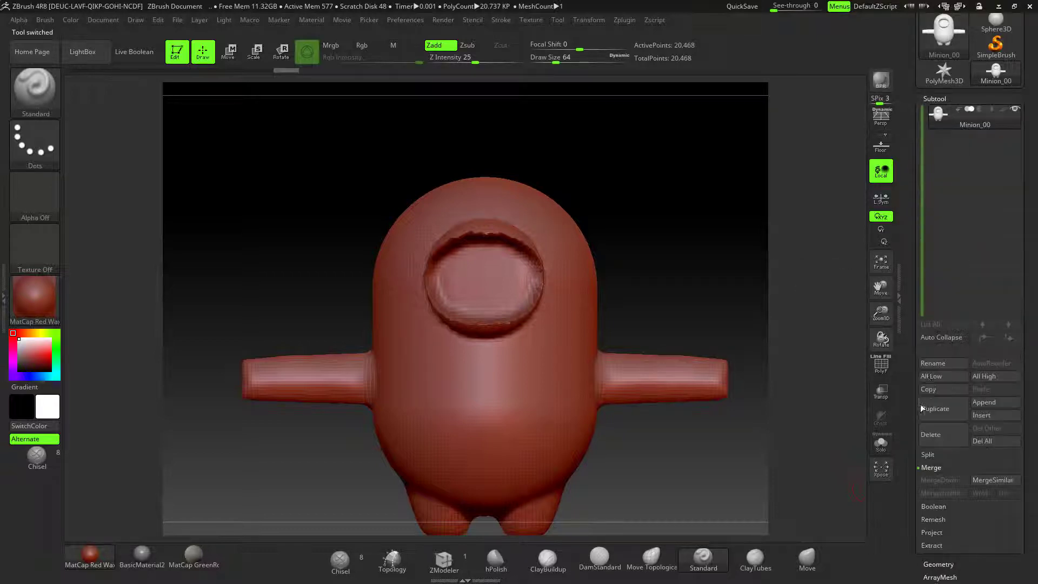
pyautogui.click(982, 407)
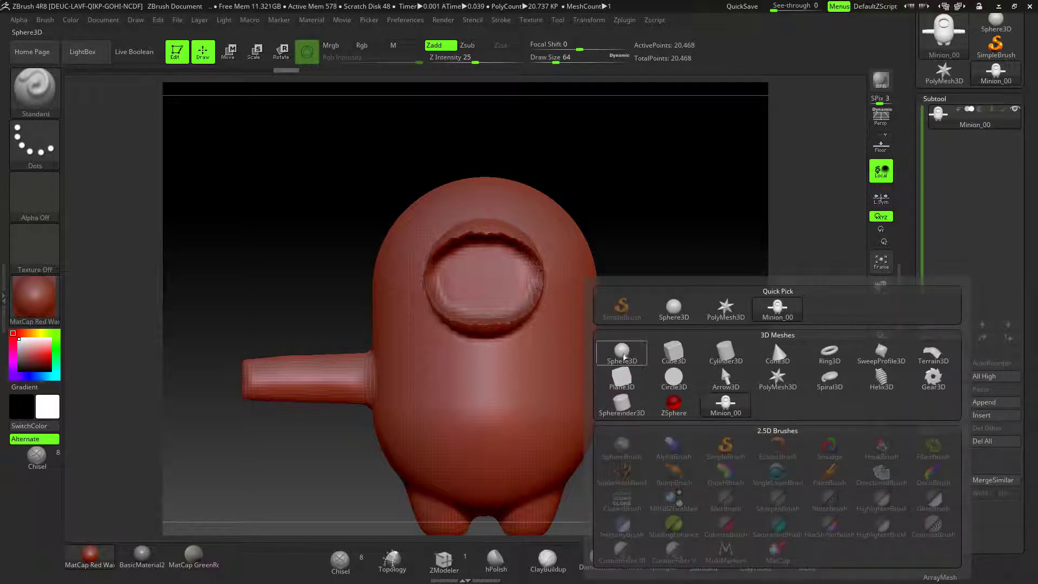
pyautogui.click(773, 339)
pyautogui.click(946, 139)
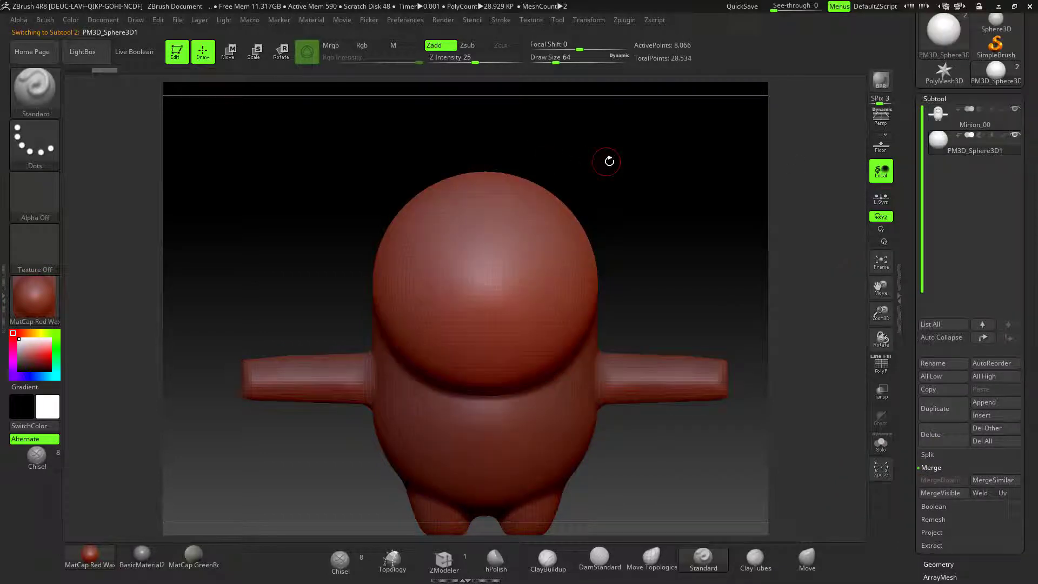
# Step: Scale the new sphere down and push it into the eye socket in side view, and return to the front view in Draw mode
pyautogui.moveTo(605, 160); pyautogui.dragTo(665, 167)
pyautogui.click(232, 54)
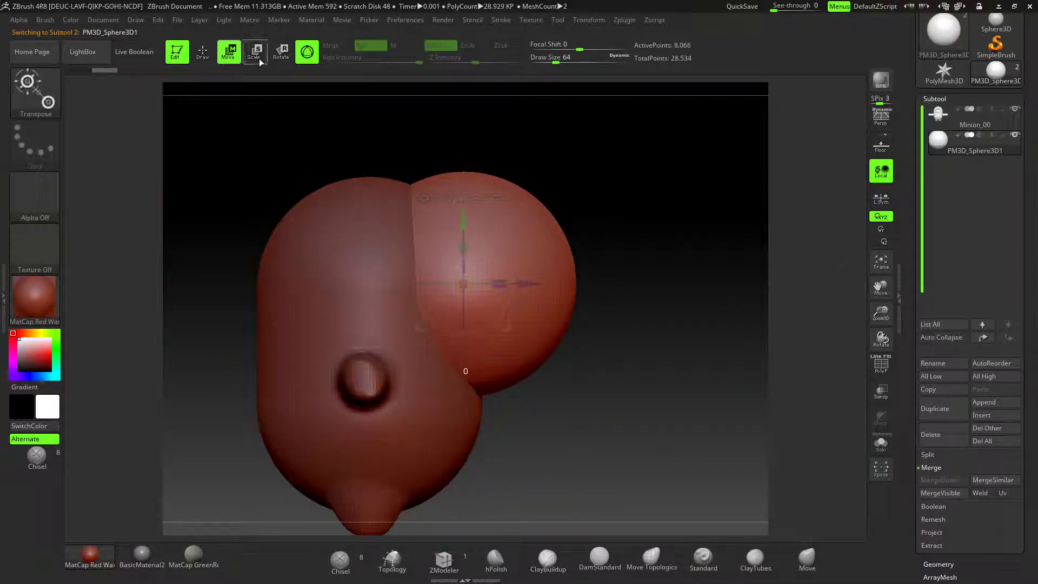
pyautogui.moveTo(463, 284); pyautogui.dragTo(519, 284)
pyautogui.moveTo(458, 217); pyautogui.dragTo(458, 214)
pyautogui.moveTo(529, 280); pyautogui.dragTo(463, 282)
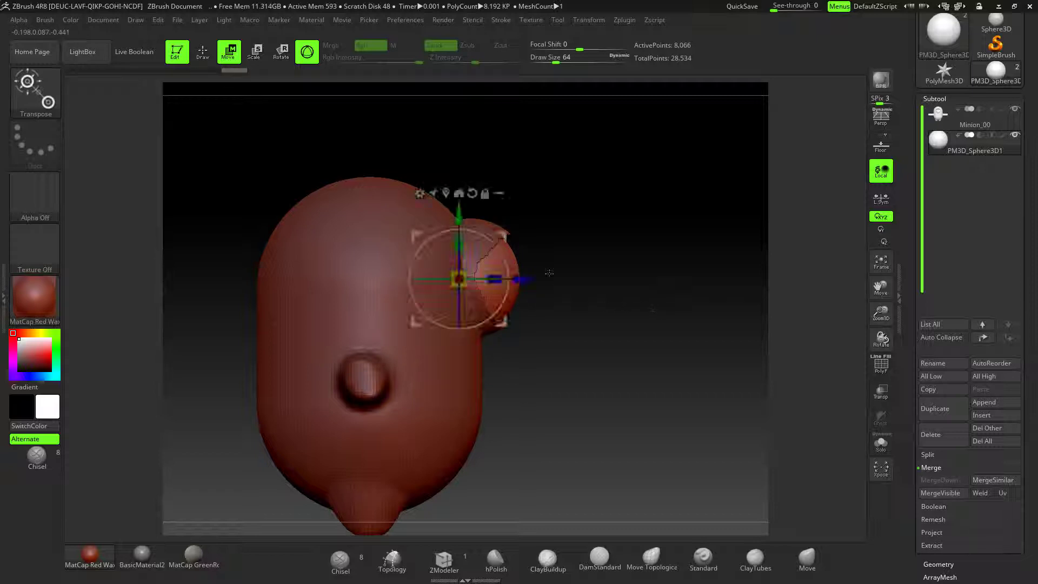
pyautogui.press('q')
pyautogui.keyDown('shift'); pyautogui.moveTo(613, 234); pyautogui.dragTo(556, 234); pyautogui.keyUp('shift')
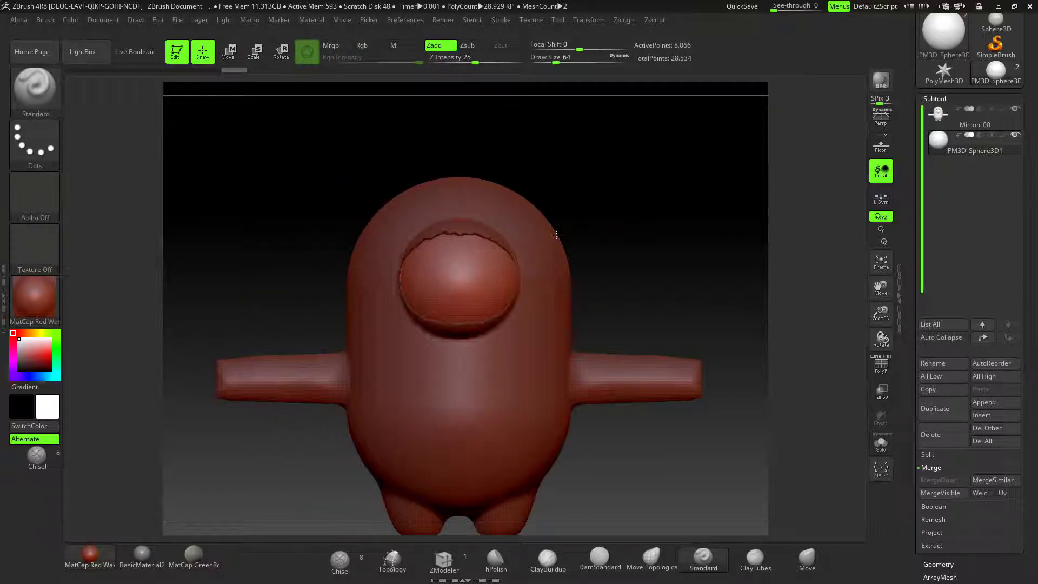
# Step: Adjust the sphere's size and position in front view to fit the eye socket, and return to Draw mode
pyautogui.scroll(5, 642, 241)
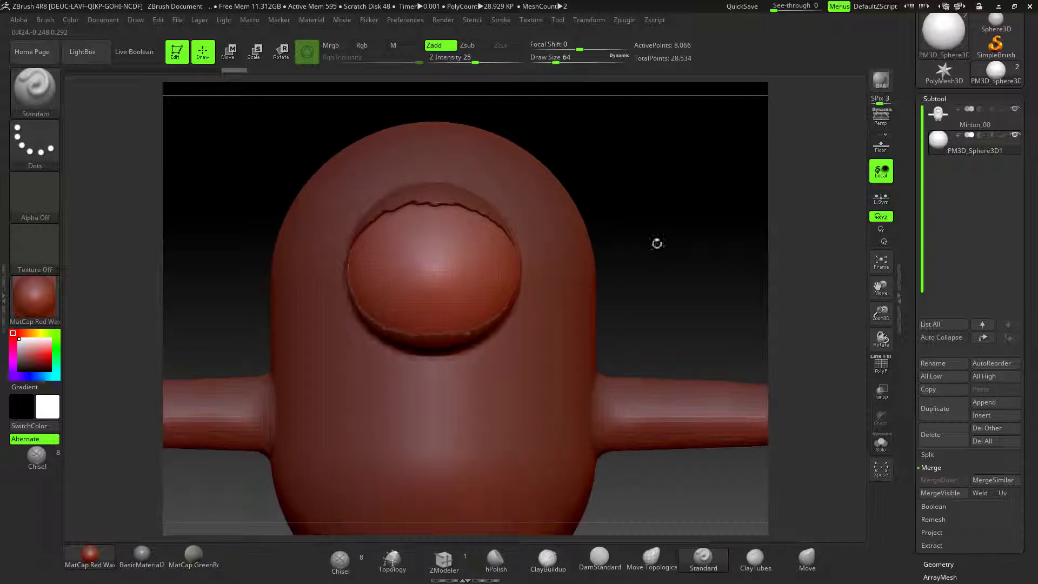
pyautogui.press('w')
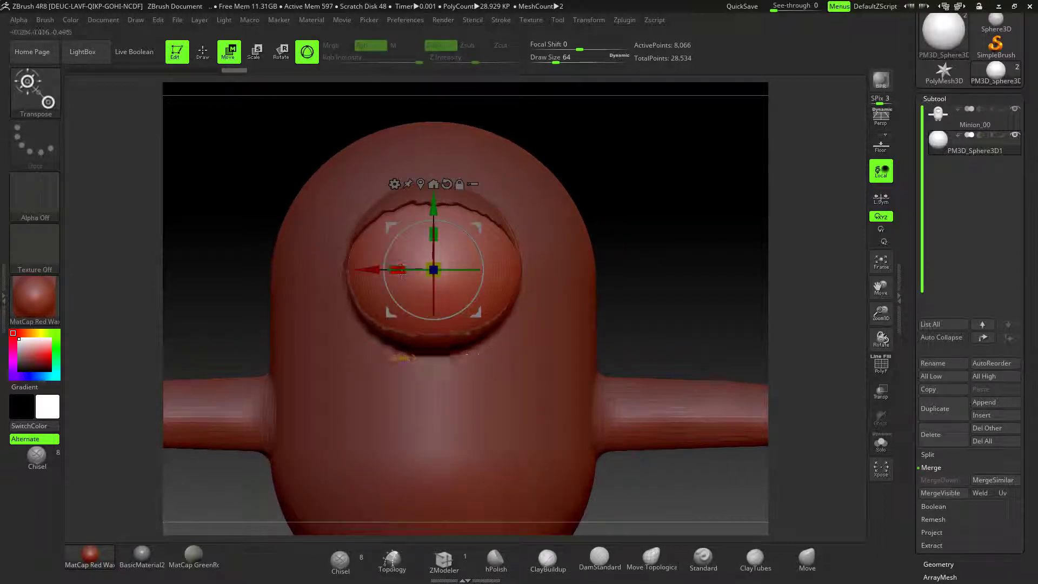
pyautogui.moveTo(433, 271); pyautogui.dragTo(435, 269)
pyautogui.moveTo(371, 269); pyautogui.dragTo(370, 269)
pyautogui.click(202, 52)
pyautogui.moveTo(681, 259)
pyautogui.keyDown('alt'); pyautogui.mouseDown()
pyautogui.moveTo(585, 212)
pyautogui.moveTo(628, 251)
pyautogui.moveTo(719, 251)
pyautogui.moveTo(627, 250)
pyautogui.mouseUp(); pyautogui.keyUp('alt')
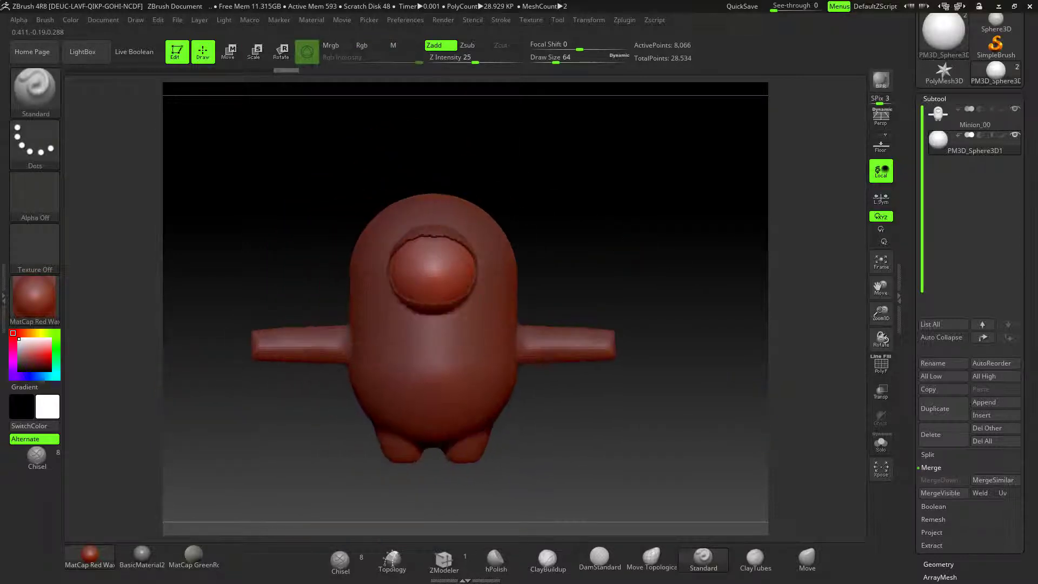
# Step: Test the body's symmetry by masking the arm ends and spots on the head and torso from several views, and clear the masks
pyautogui.keyDown('alt'); pyautogui.click(486, 334); pyautogui.keyUp('alt')
pyautogui.moveTo(684, 291)
pyautogui.mouseDown()
pyautogui.moveTo(627, 319)
pyautogui.moveTo(605, 344)
pyautogui.mouseUp()
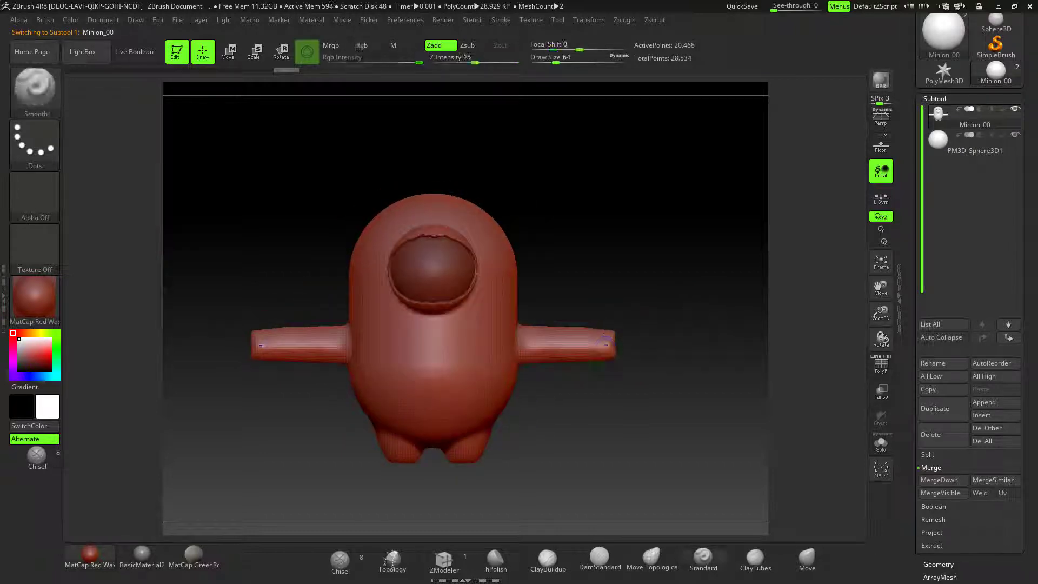
pyautogui.keyDown('ctrl'); pyautogui.moveTo(611, 281); pyautogui.dragTo(657, 410); pyautogui.keyUp('ctrl')
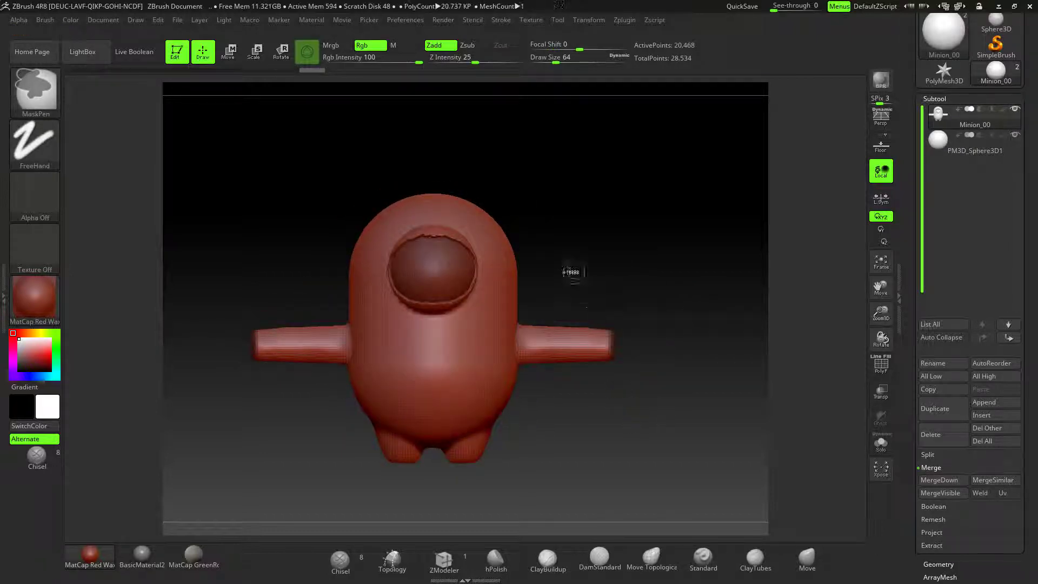
pyautogui.keyDown('ctrl'); pyautogui.moveTo(493, 239); pyautogui.dragTo(483, 246); pyautogui.keyUp('ctrl')
pyautogui.keyDown('ctrl'); pyautogui.moveTo(501, 322); pyautogui.dragTo(493, 333); pyautogui.keyUp('ctrl')
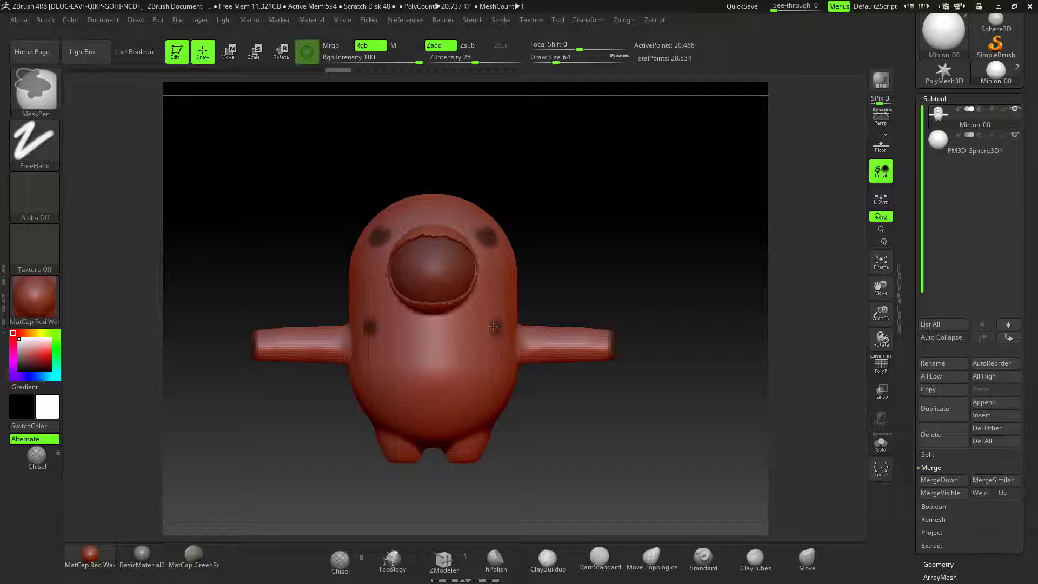
pyautogui.moveTo(614, 275)
pyautogui.mouseDown()
pyautogui.moveTo(617, 362)
pyautogui.moveTo(544, 338)
pyautogui.mouseUp()
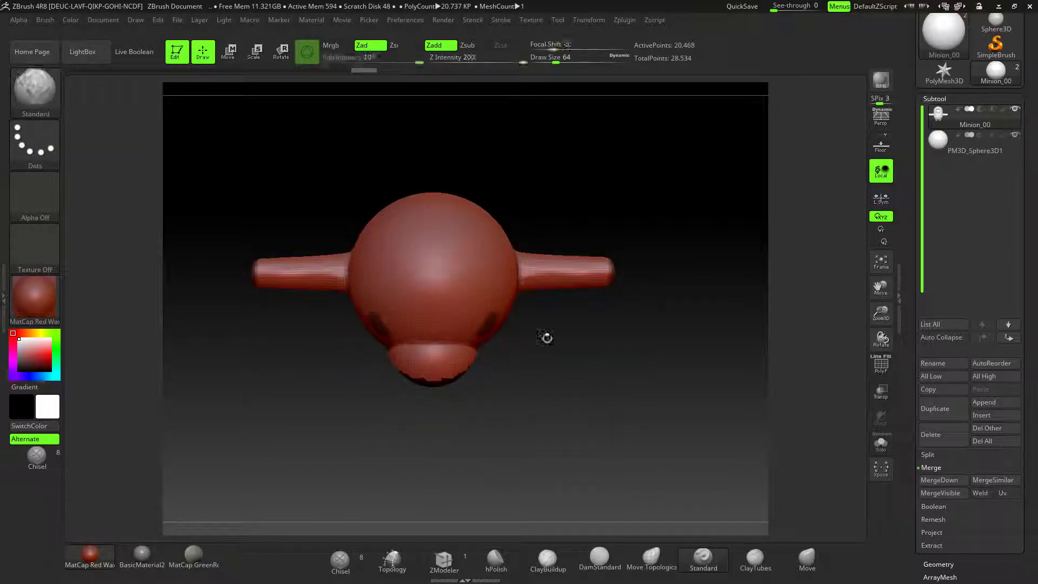
pyautogui.press('ctrl')
pyautogui.moveTo(457, 284)
pyautogui.keyDown('ctrl'); pyautogui.mouseDown()
pyautogui.moveTo(422, 292)
pyautogui.moveTo(433, 260)
pyautogui.moveTo(433, 302)
pyautogui.moveTo(441, 287)
pyautogui.mouseUp(); pyautogui.keyUp('ctrl')
pyautogui.moveTo(581, 368); pyautogui.dragTo(576, 256)
pyautogui.moveTo(614, 355); pyautogui.dragTo(824, 325)
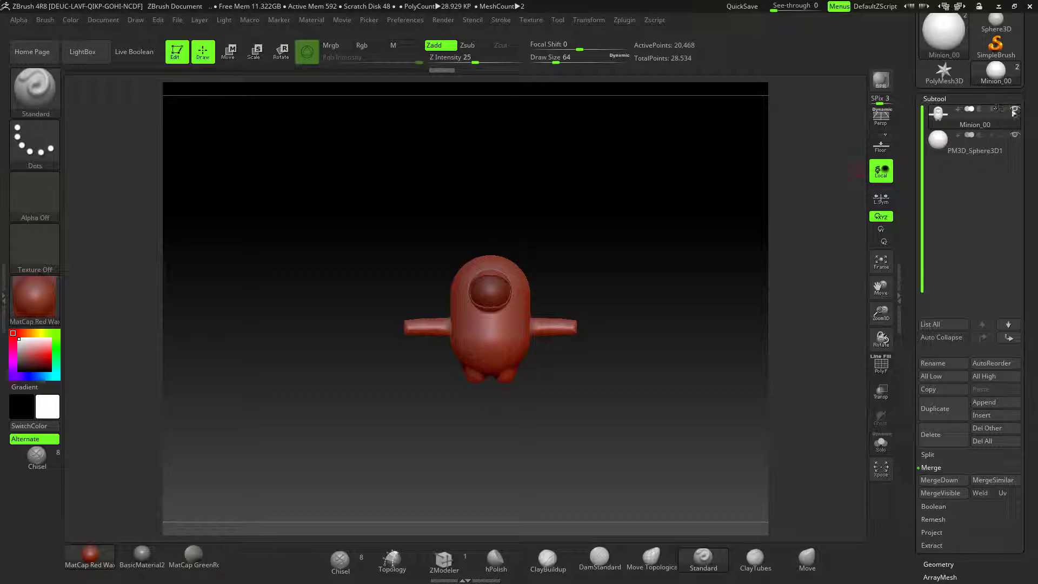
# Step: Save the tool to the Desktop as Minion_00MOD.ztl, declining to overwrite Minion_00.ZTL
pyautogui.scroll(3, 946, 66)
pyautogui.click(984, 36)
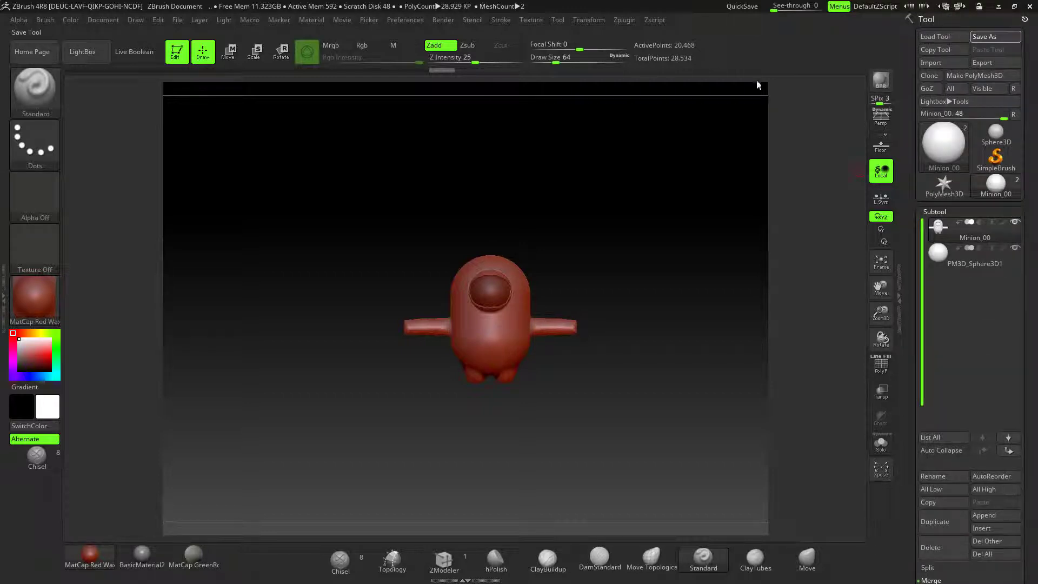
pyautogui.click(427, 274)
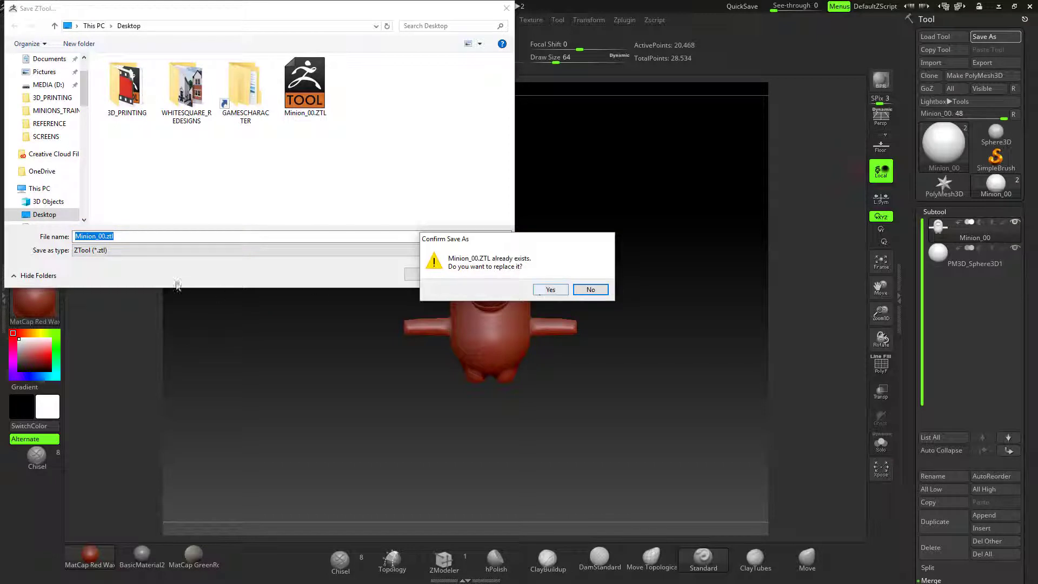
pyautogui.click(591, 290)
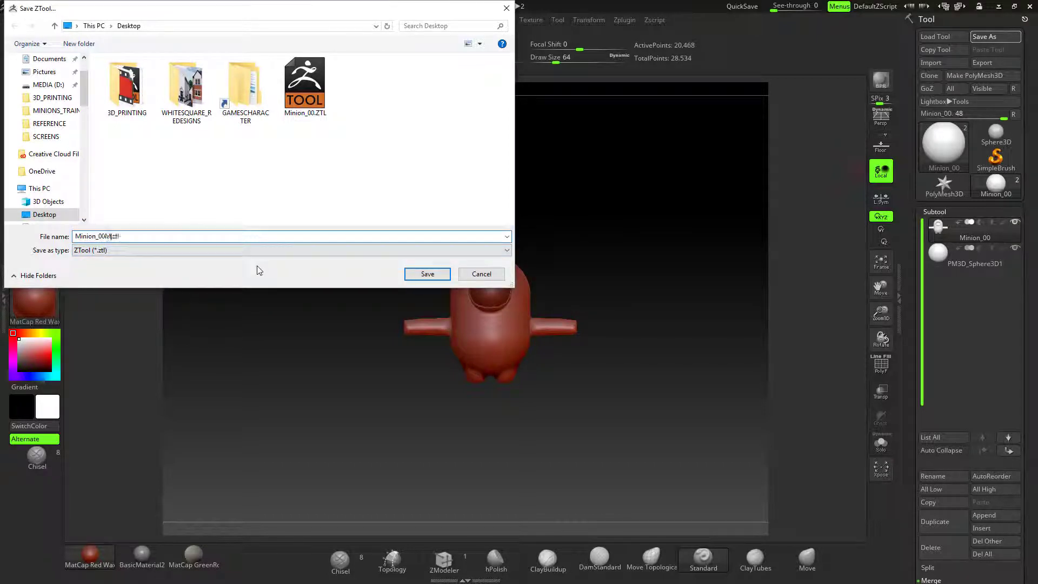
pyautogui.write('OD')
pyautogui.click(436, 274)
# Step: Close the program without saving the project changes
pyautogui.moveTo(713, 285)
pyautogui.keyDown('shift'); pyautogui.mouseDown()
pyautogui.moveTo(609, 361)
pyautogui.moveTo(612, 204)
pyautogui.mouseUp(); pyautogui.keyUp('shift')
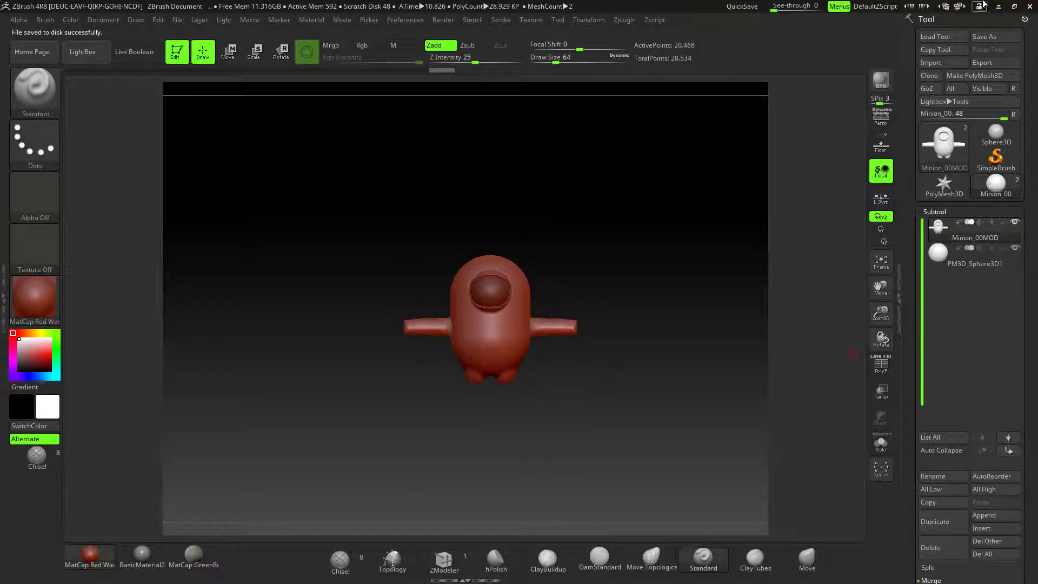
pyautogui.click(1029, 6)
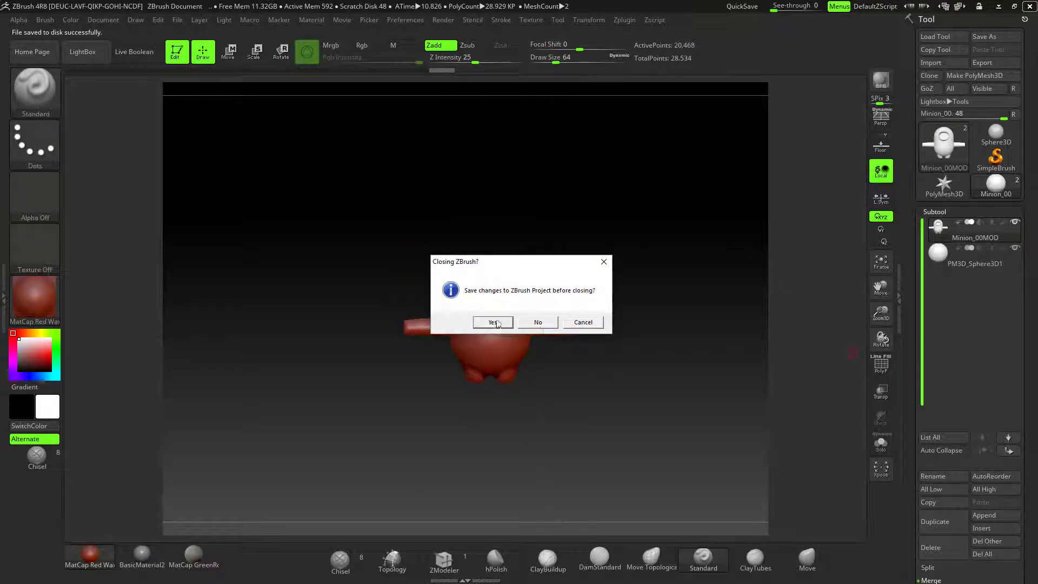
pyautogui.click(549, 323)
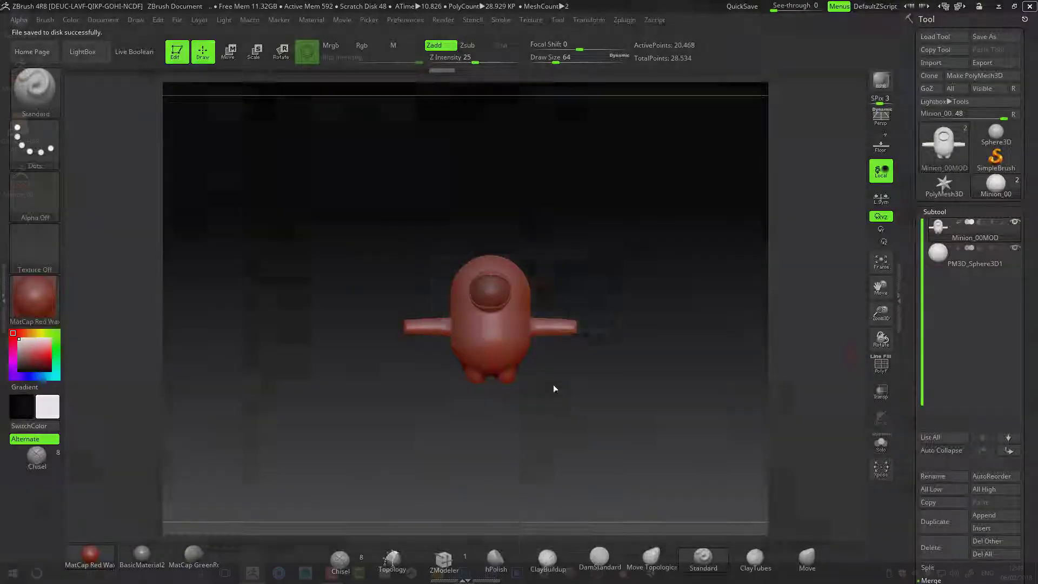